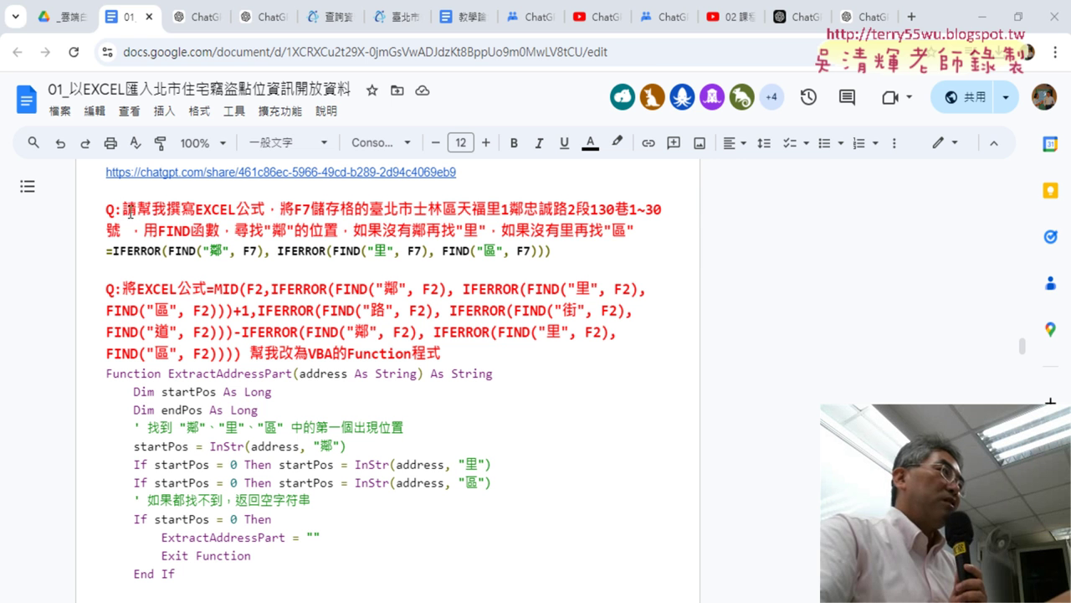
Step: Select the IFERROR formula line in the Google Doc, then minimize Chrome to bring up the Excel workbook
{"action": "left_click_drag", "start_coordinate": [121, 209], "coordinate": [660, 231]}
{"action": "left_click_drag", "start_coordinate": [602, 250], "coordinate": [104, 251]}
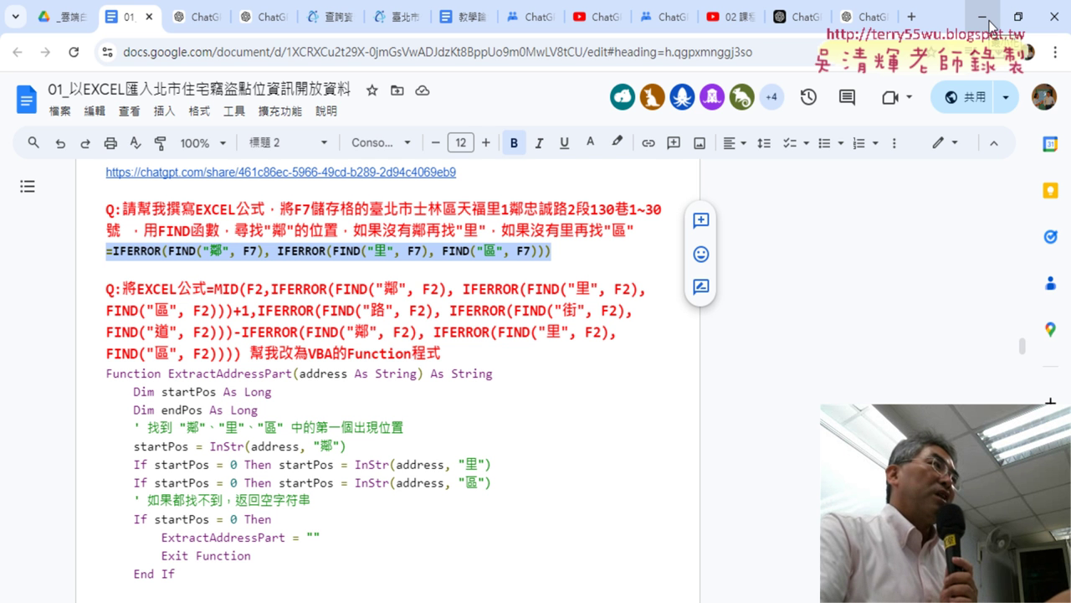
{"action": "left_click_drag", "start_coordinate": [566, 251], "coordinate": [115, 253]}
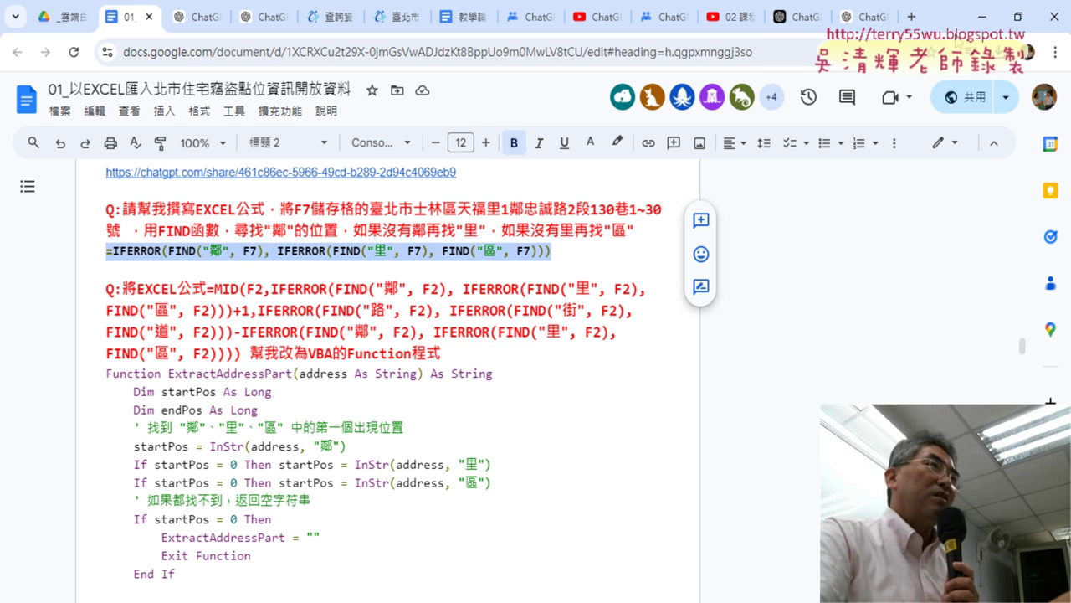
{"action": "left_click", "coordinate": [982, 17]}
{"action": "left_click", "coordinate": [898, 254]}
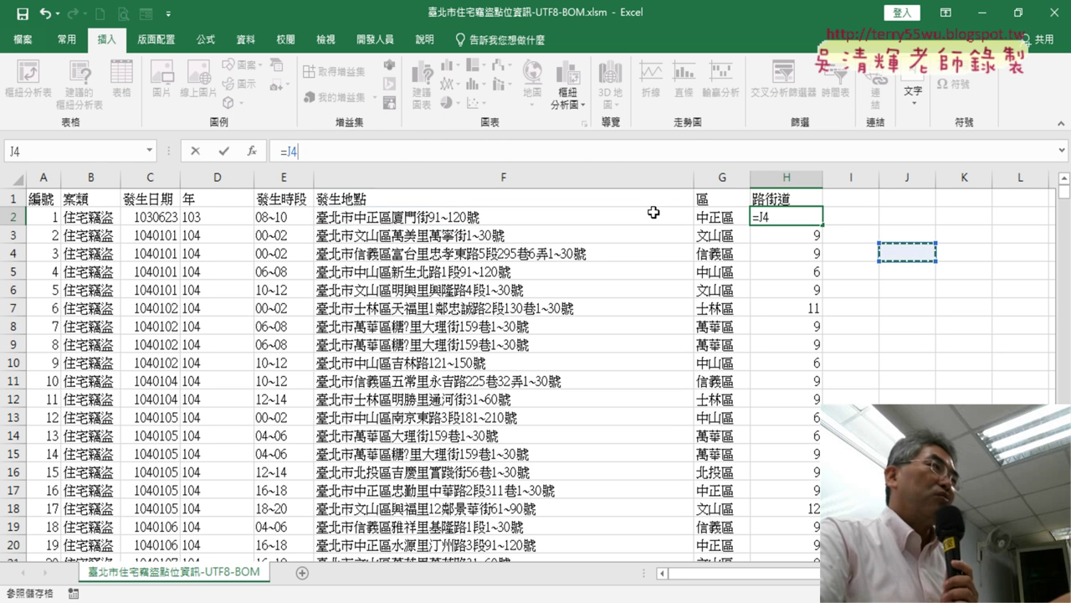
Step: Cancel the stray J4 reference and append +1 to H2's IFERROR/FIND formula so it returns 7
{"action": "key", "text": "Escape"}
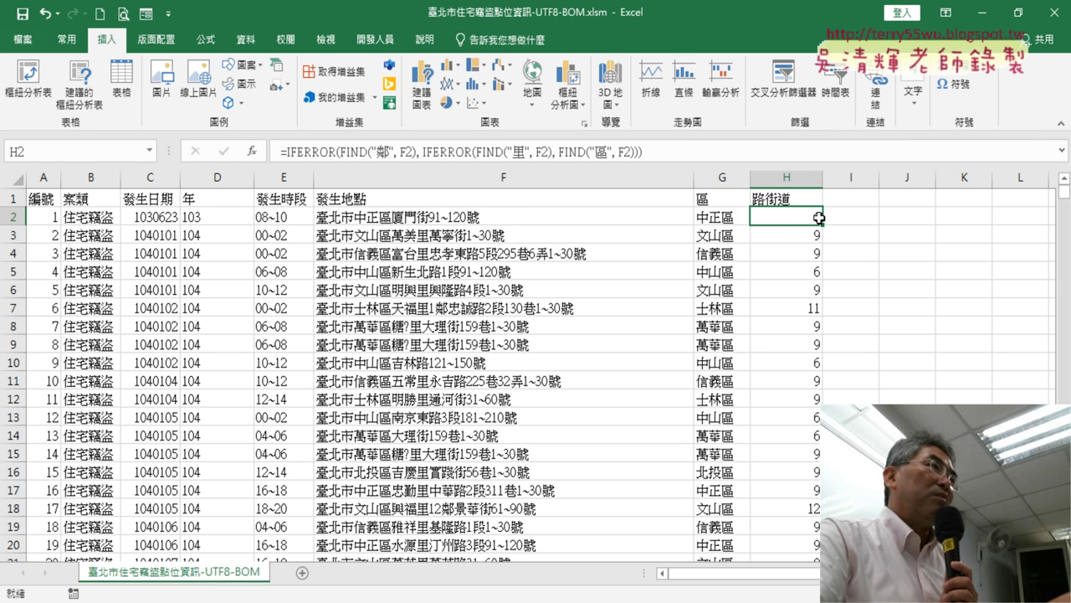
{"action": "left_click", "coordinate": [692, 155]}
{"action": "type", "text": "+1"}
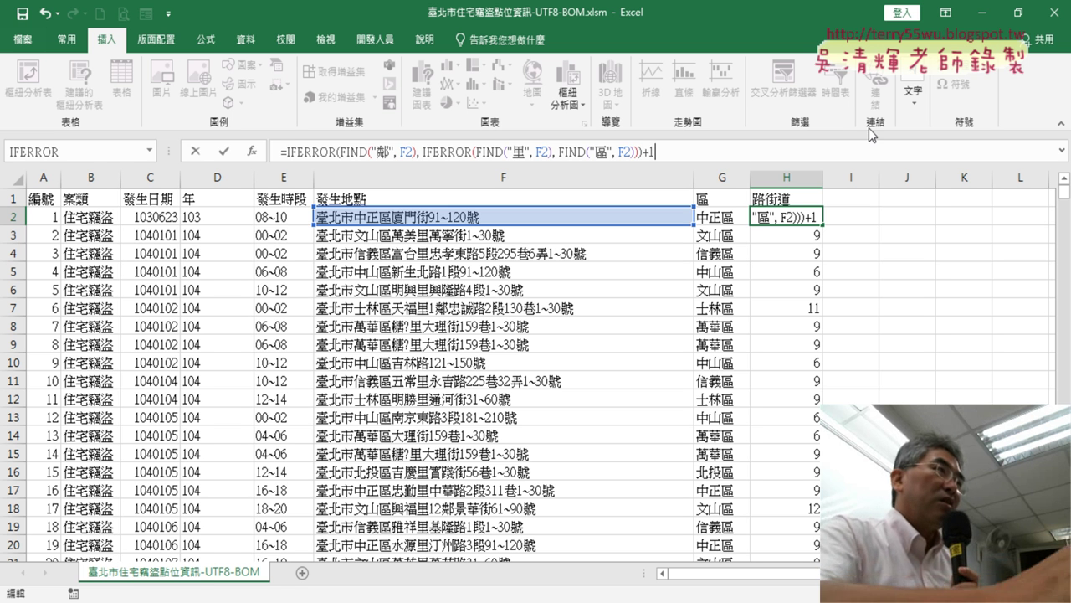
{"action": "left_click", "coordinate": [224, 152]}
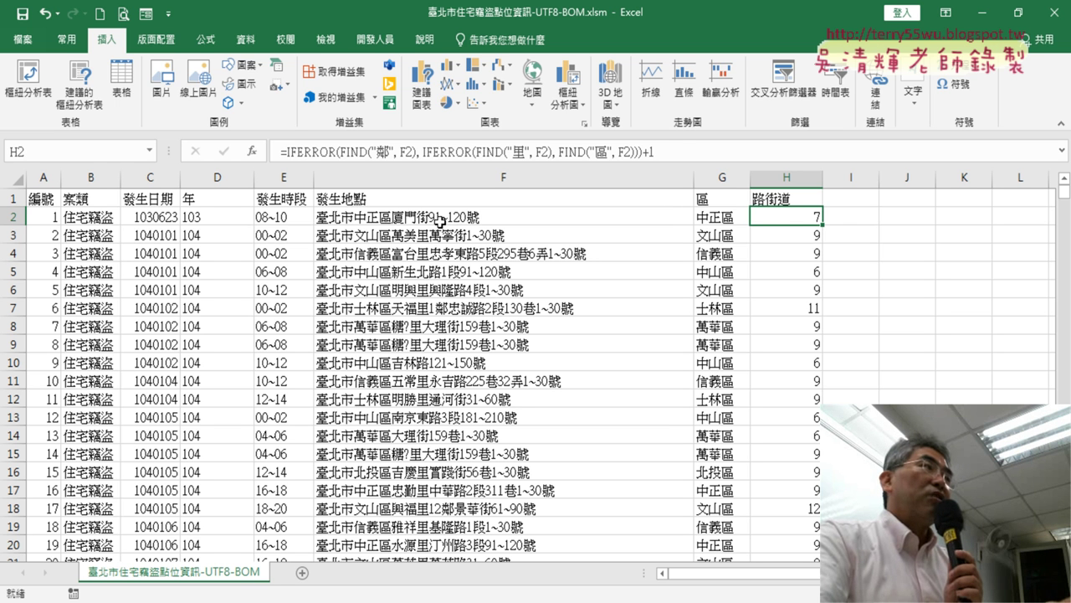
{"action": "double_click", "coordinate": [645, 151]}
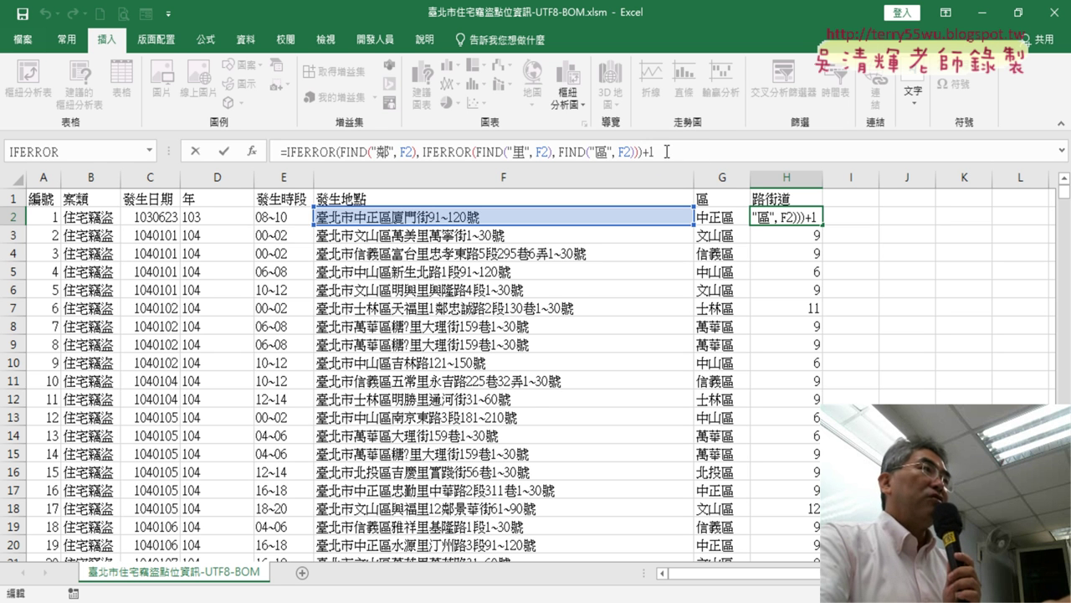
Step: Cut the IFERROR expression out of H2's formula
{"action": "left_click_drag", "start_coordinate": [667, 152], "coordinate": [290, 153]}
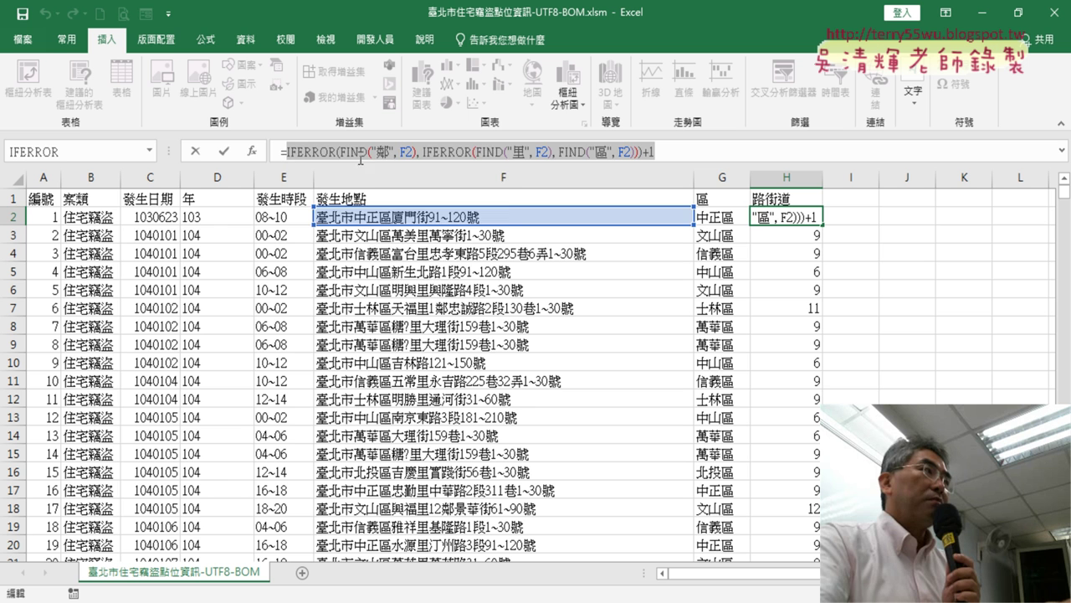
{"action": "right_click", "coordinate": [366, 156]}
{"action": "left_click", "coordinate": [419, 170]}
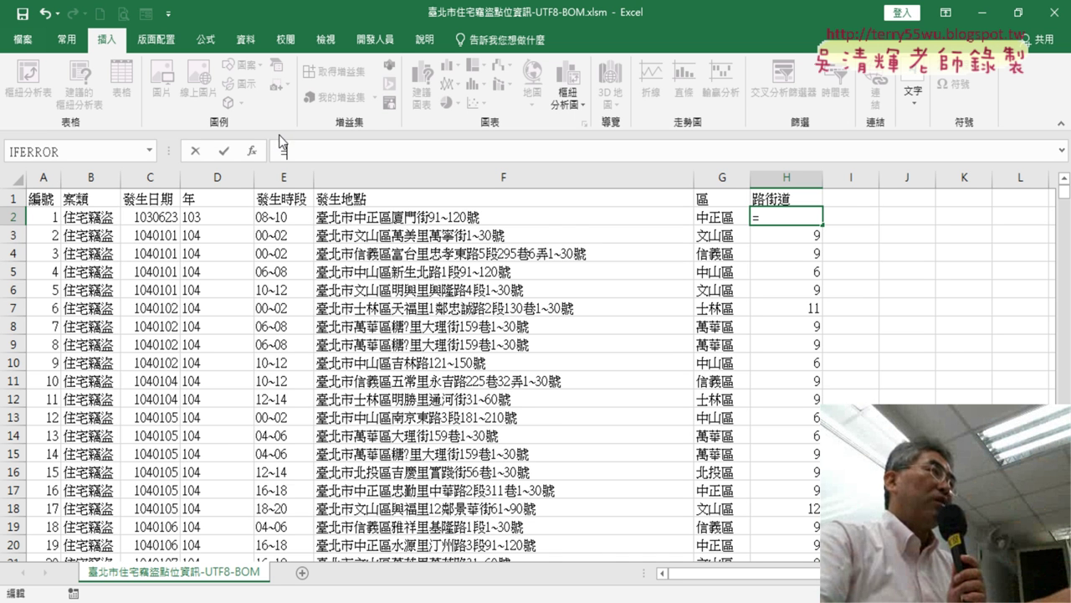
Step: Insert the MID function from the 文字 category into H2 and move its arguments dialog aside
{"action": "left_click", "coordinate": [259, 154]}
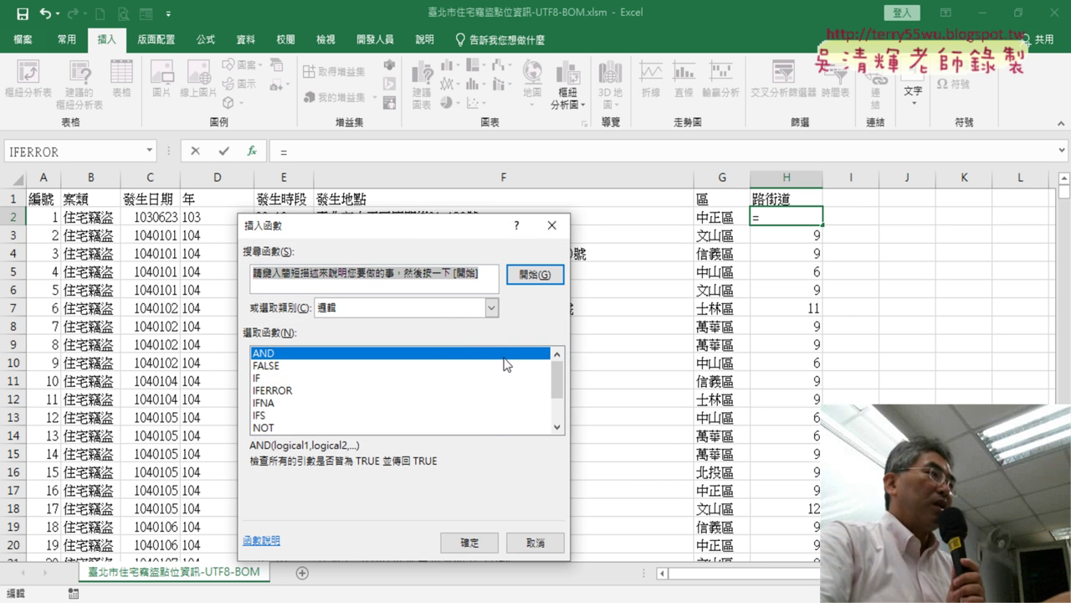
{"action": "left_click", "coordinate": [445, 308]}
{"action": "left_click", "coordinate": [408, 424]}
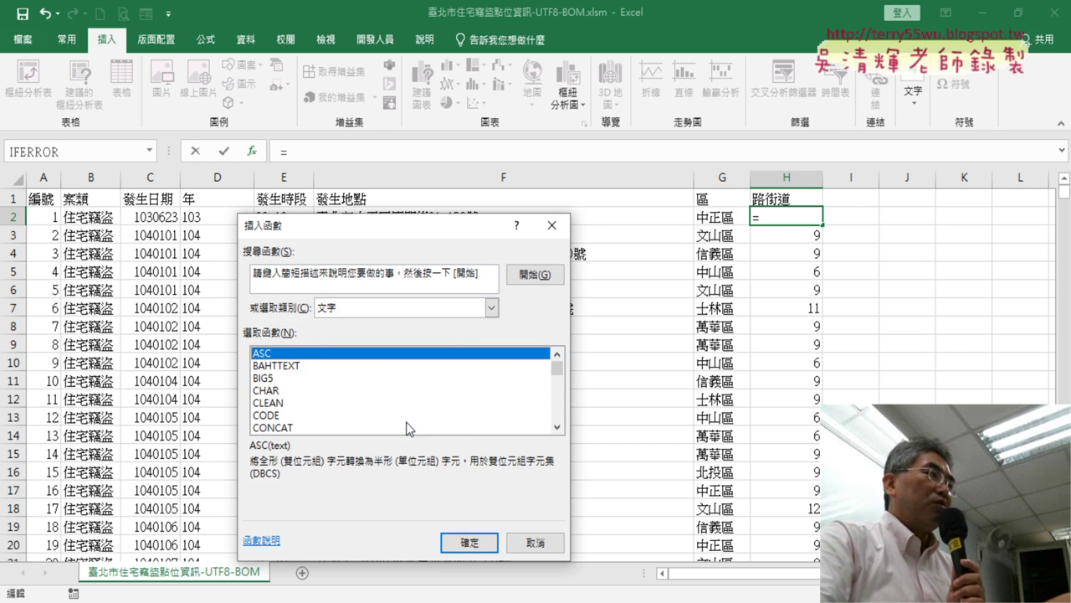
{"action": "left_click", "coordinate": [559, 427]}
{"action": "left_click", "coordinate": [561, 427]}
{"action": "left_click", "coordinate": [561, 427]}
{"action": "left_click", "coordinate": [561, 427]}
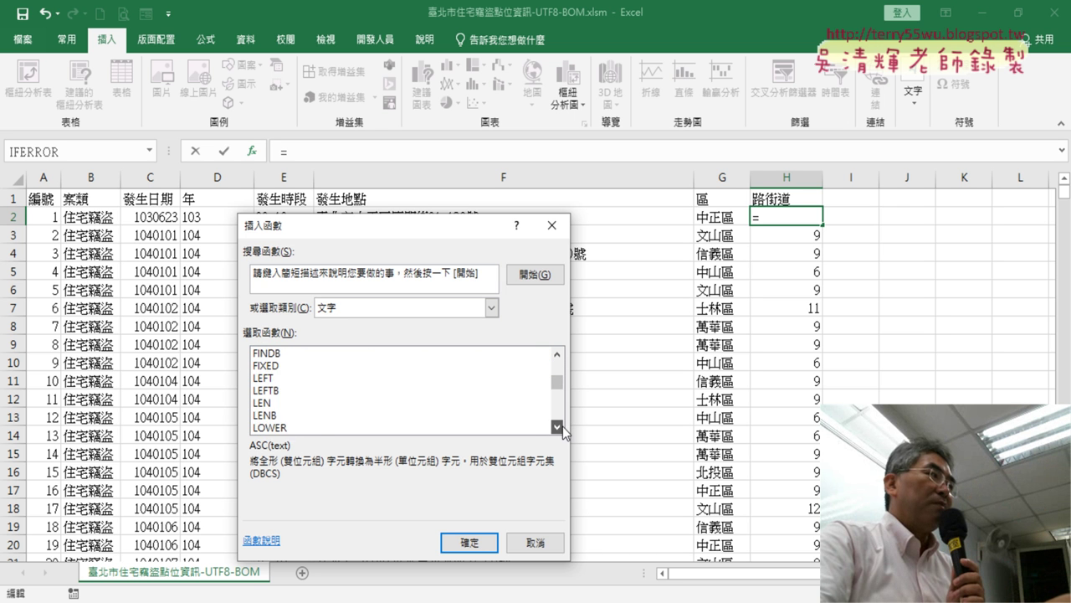
{"action": "left_click", "coordinate": [561, 427]}
{"action": "left_click", "coordinate": [561, 426]}
{"action": "left_click", "coordinate": [335, 404]}
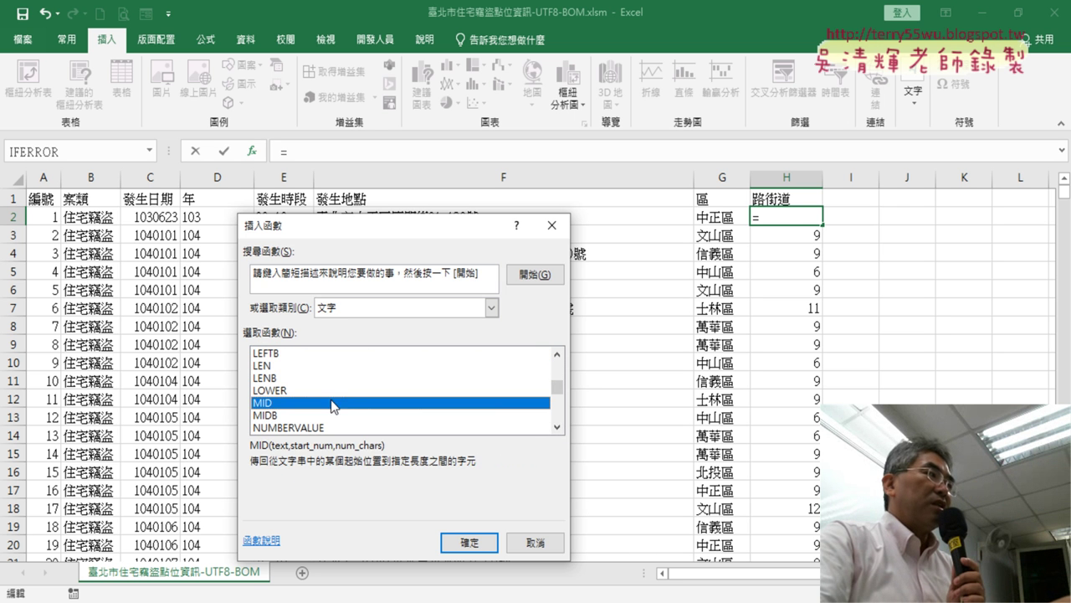
{"action": "left_click", "coordinate": [469, 543]}
{"action": "left_click_drag", "start_coordinate": [455, 271], "coordinate": [578, 308]}
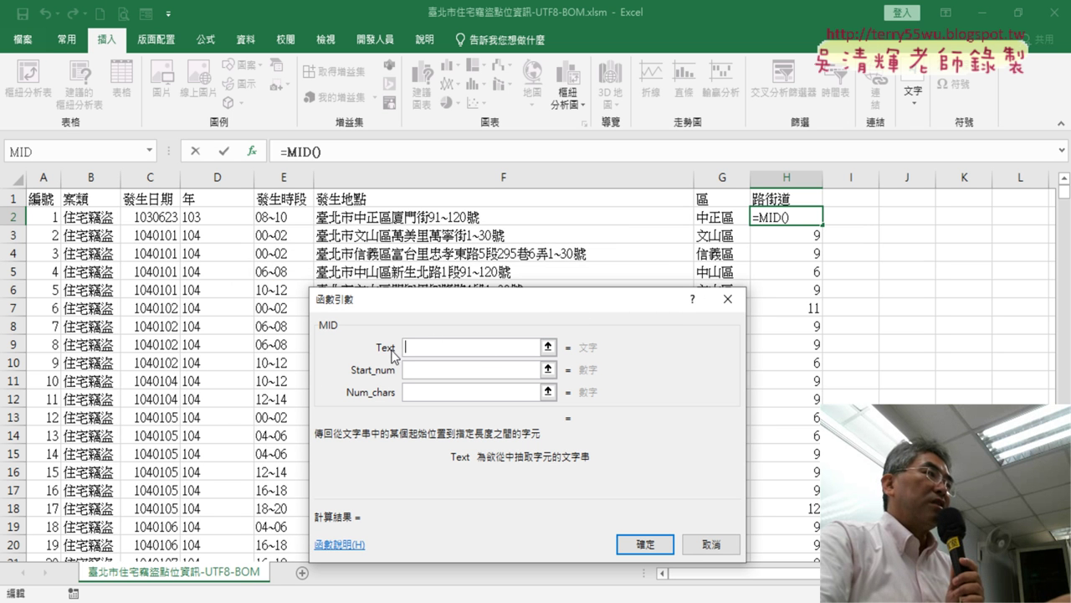
Step: Set MID's text to F2, start to the pasted IFERROR/FIND expression, and length to 3
{"action": "left_click", "coordinate": [453, 224]}
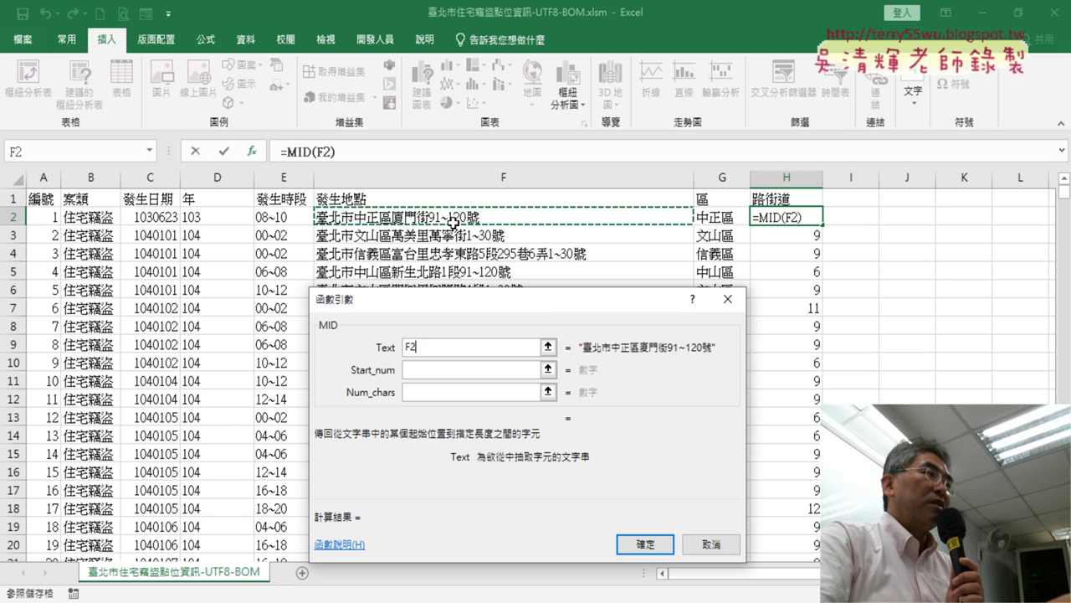
{"action": "left_click", "coordinate": [412, 374]}
{"action": "left_click", "coordinate": [411, 371]}
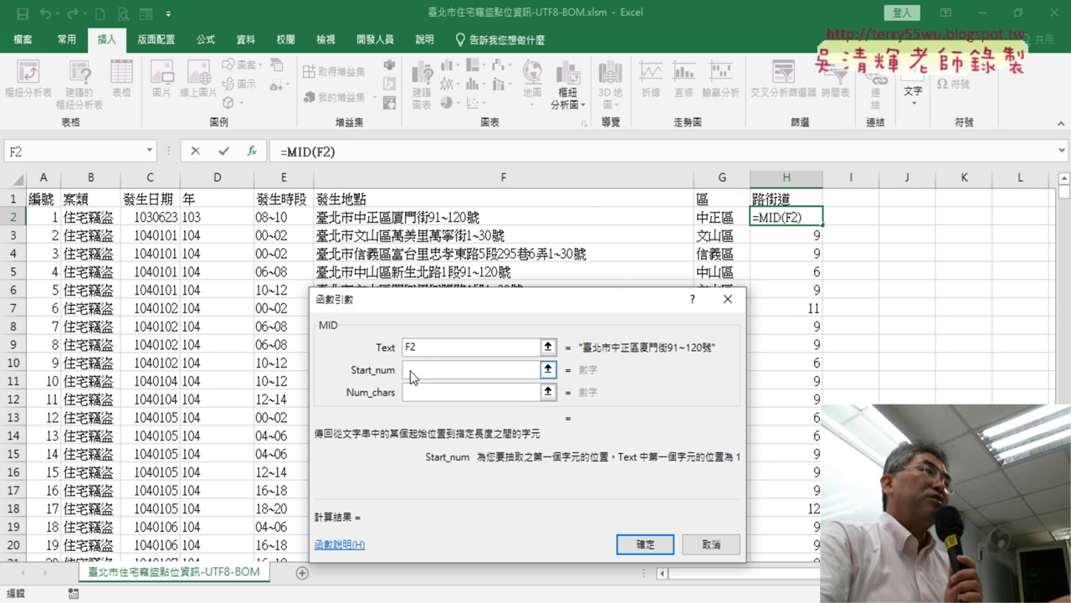
{"action": "right_click", "coordinate": [425, 371]}
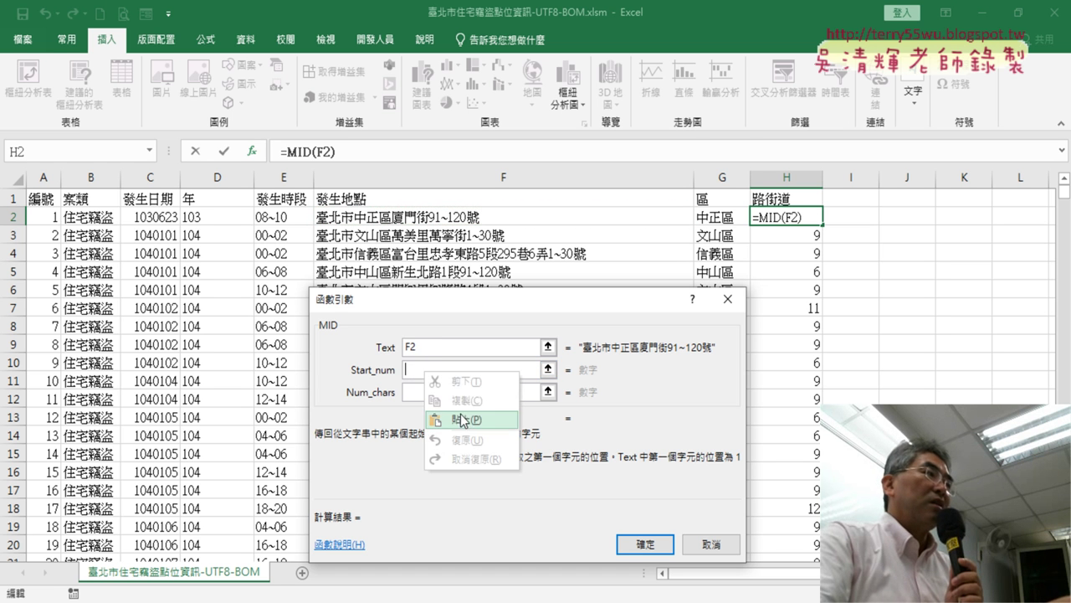
{"action": "left_click", "coordinate": [464, 418]}
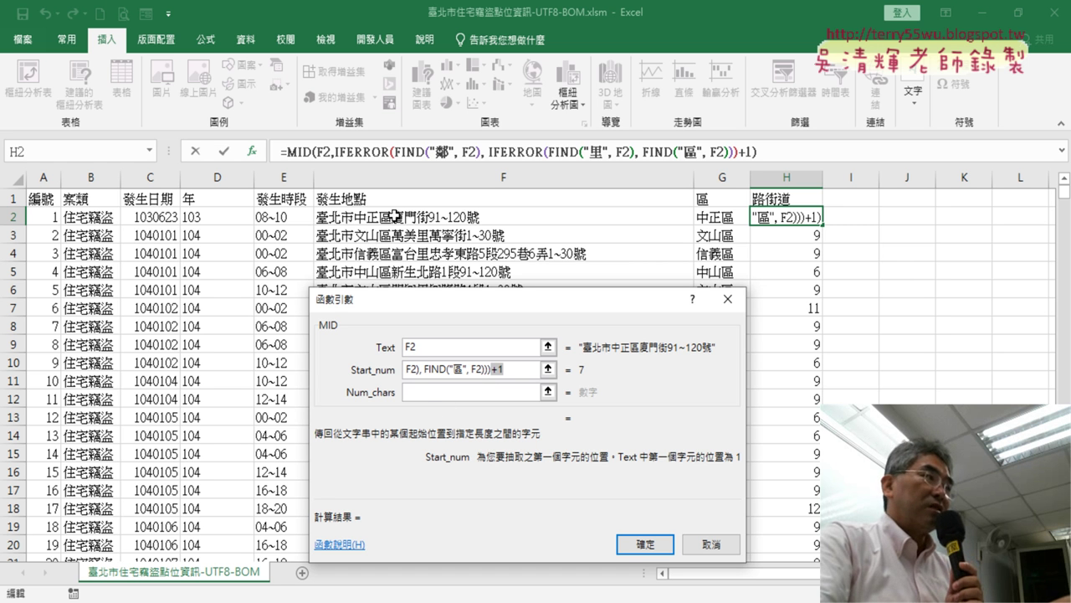
{"action": "left_click", "coordinate": [536, 392]}
{"action": "type", "text": "3"}
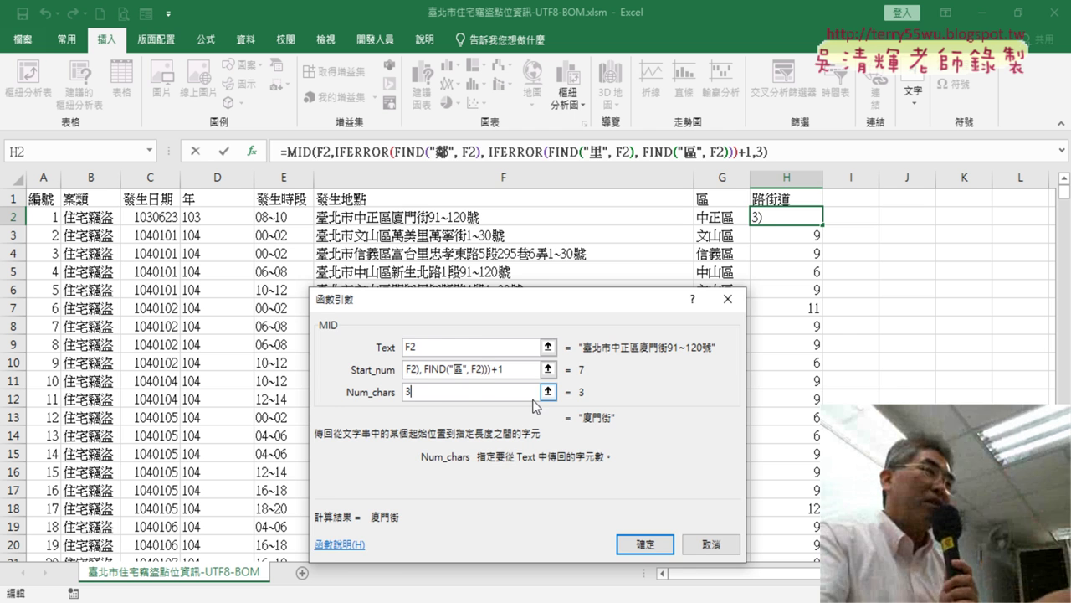
{"action": "left_click", "coordinate": [646, 544]}
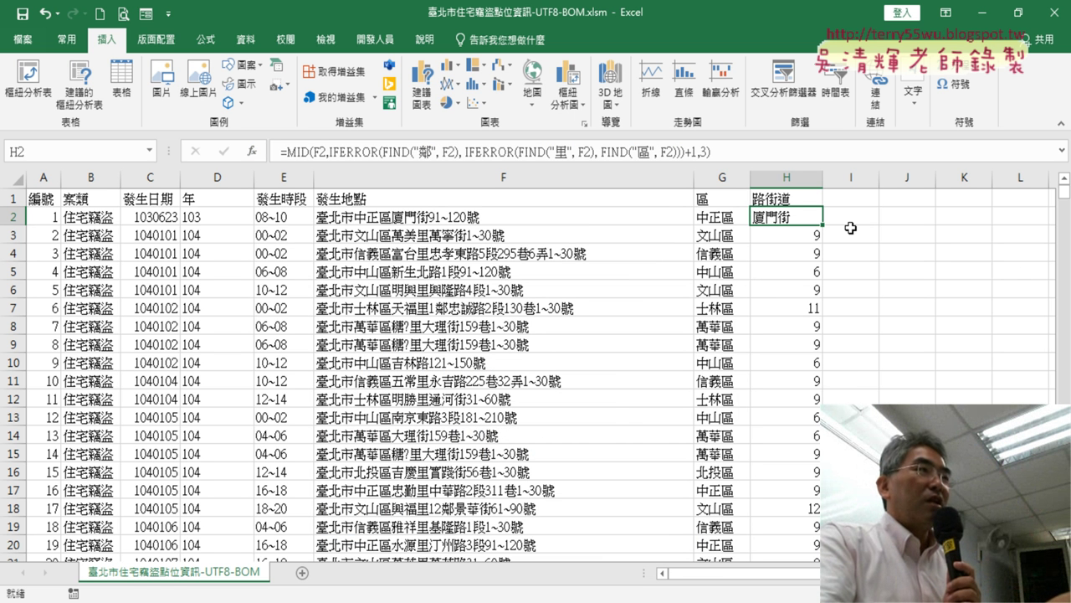
Step: Fill H2's MID formula down column H and check the formulas in H4, H5 and H13
{"action": "double_click", "coordinate": [824, 225]}
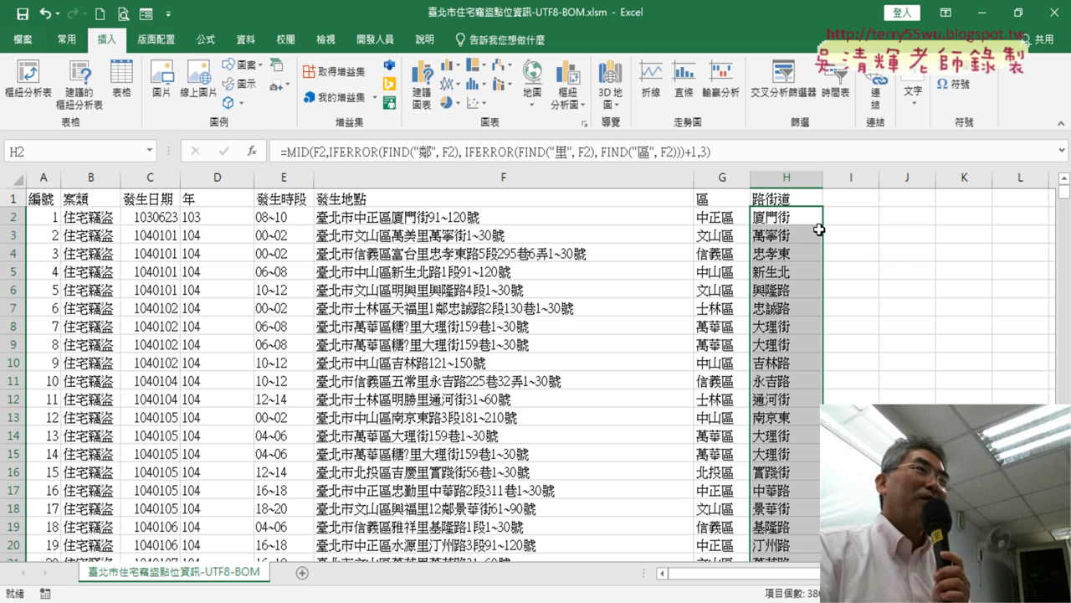
{"action": "left_click", "coordinate": [787, 264]}
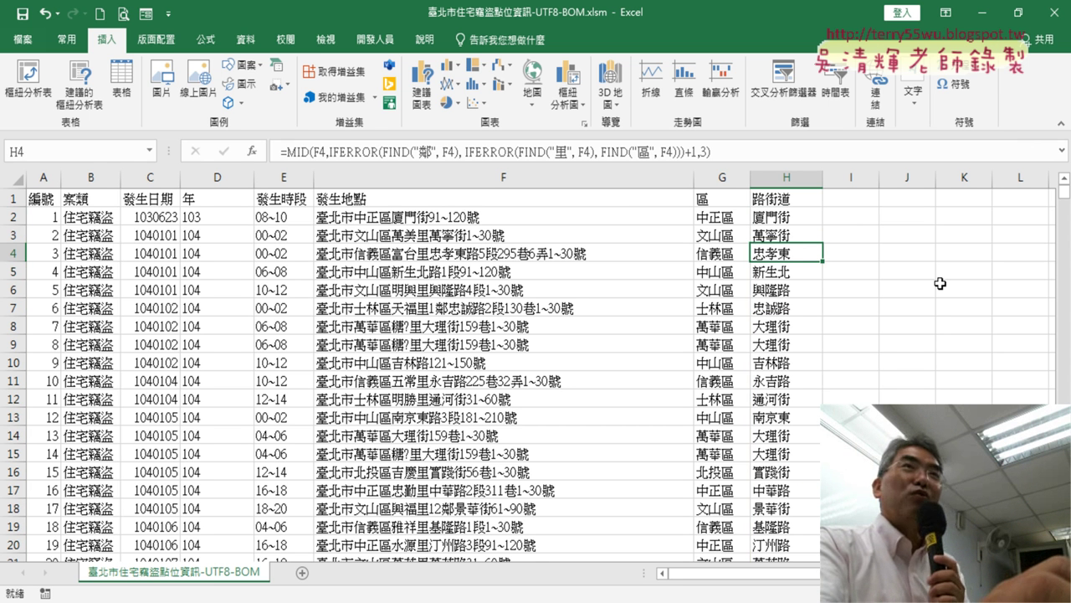
{"action": "left_click", "coordinate": [790, 274]}
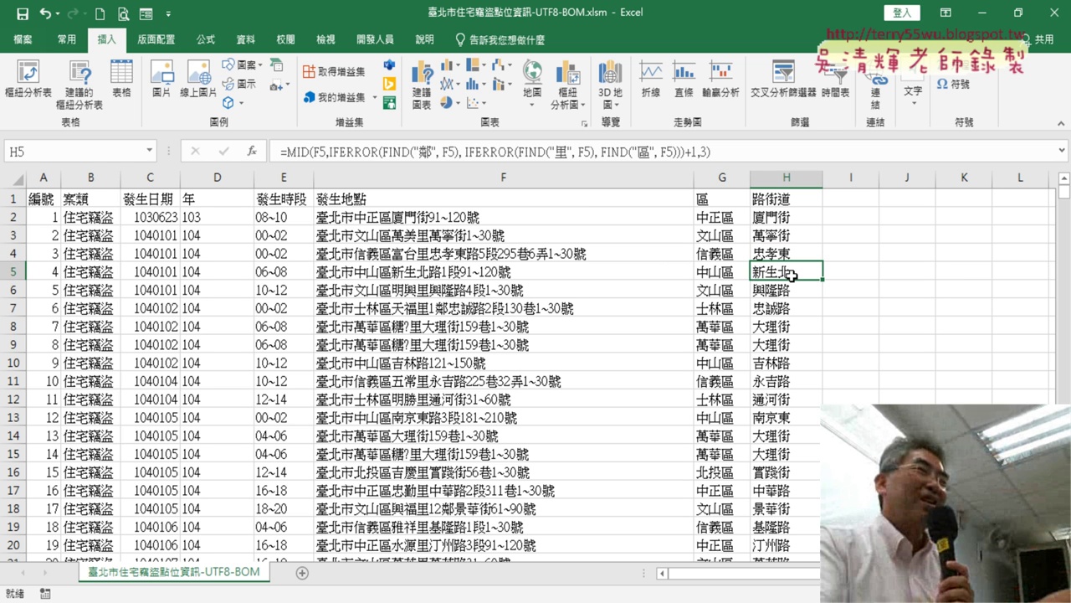
{"action": "left_click", "coordinate": [792, 420]}
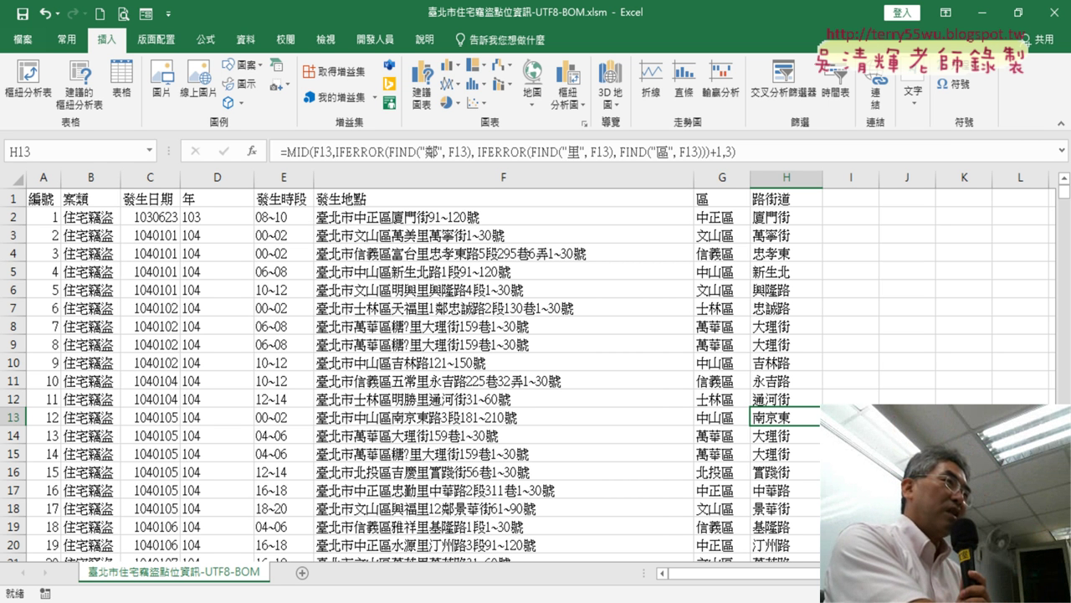
Step: Undo the fill-down, then review the addresses in F2 and F4 and H3's IFERROR formula
{"action": "key", "text": "ctrl+z"}
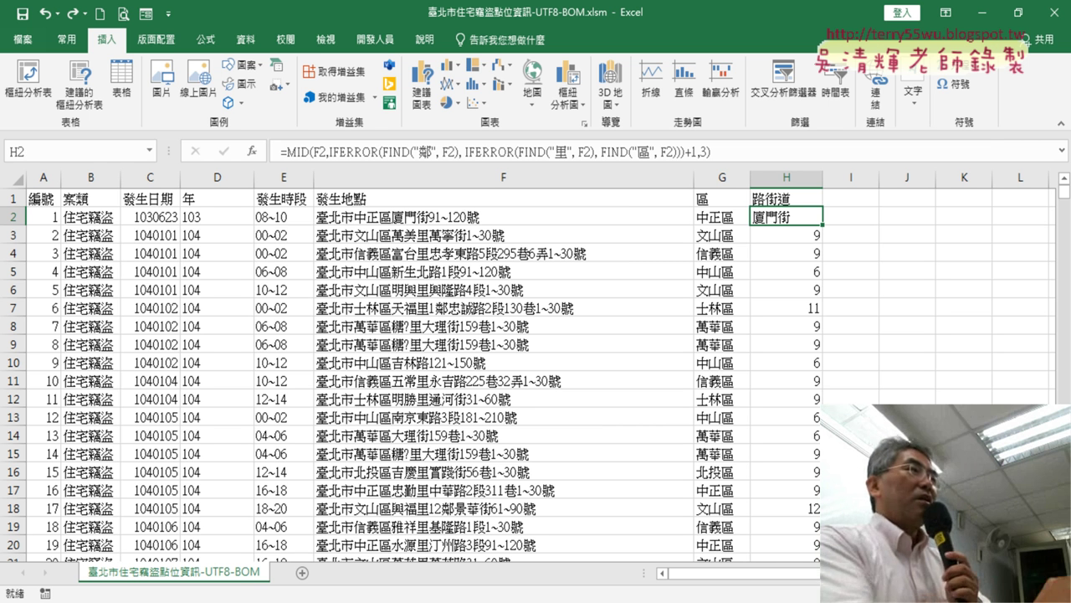
{"action": "left_click", "coordinate": [416, 216]}
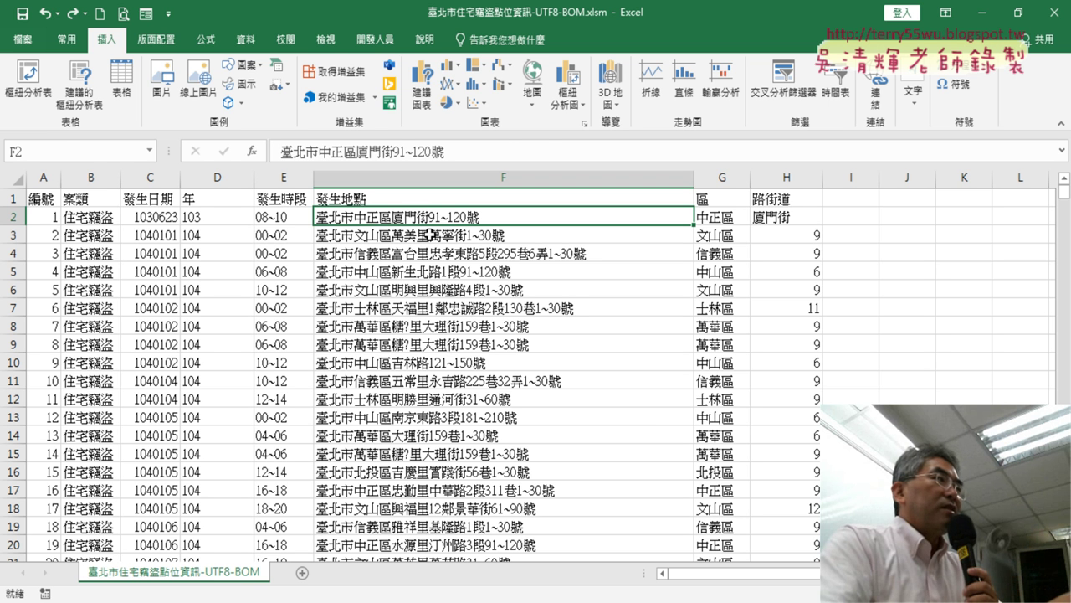
{"action": "left_click", "coordinate": [472, 256]}
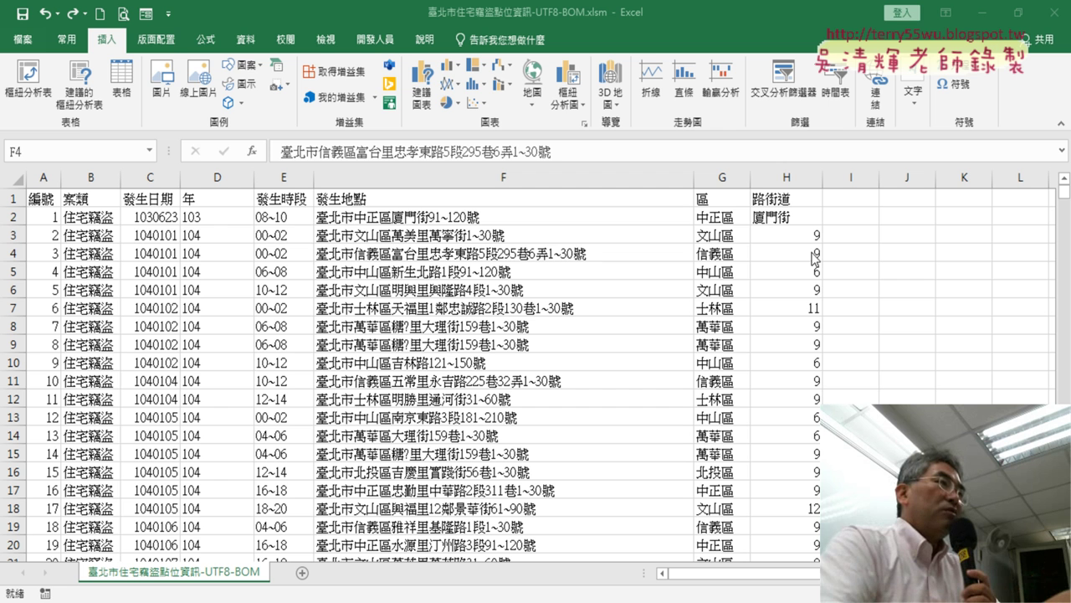
{"action": "left_click", "coordinate": [806, 235]}
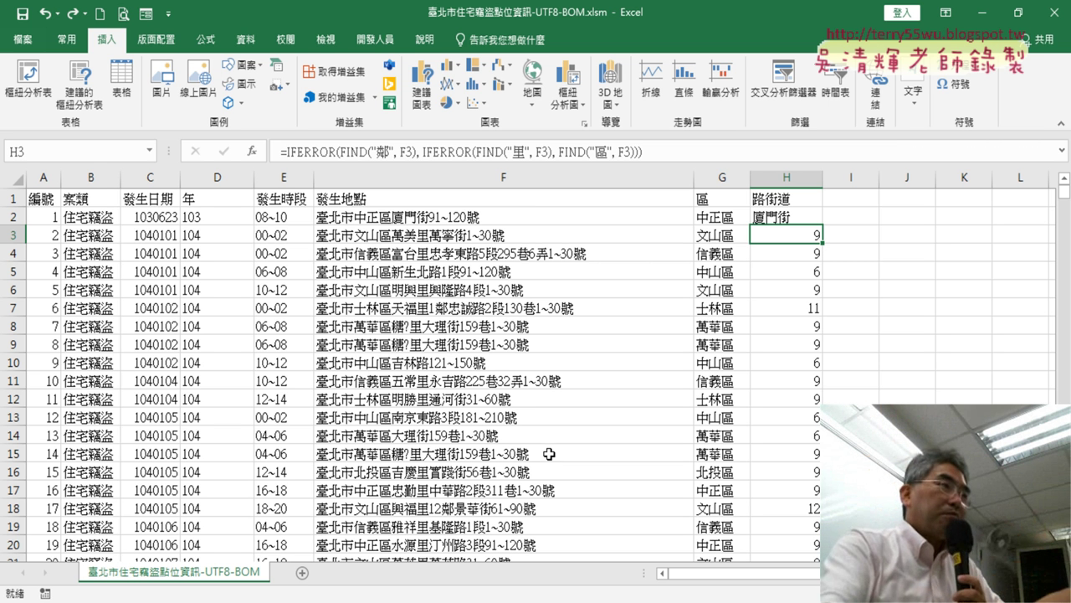
Step: Remove the +1 from H2's FIND formula so it returns 6
{"action": "key", "text": "ctrl+z"}
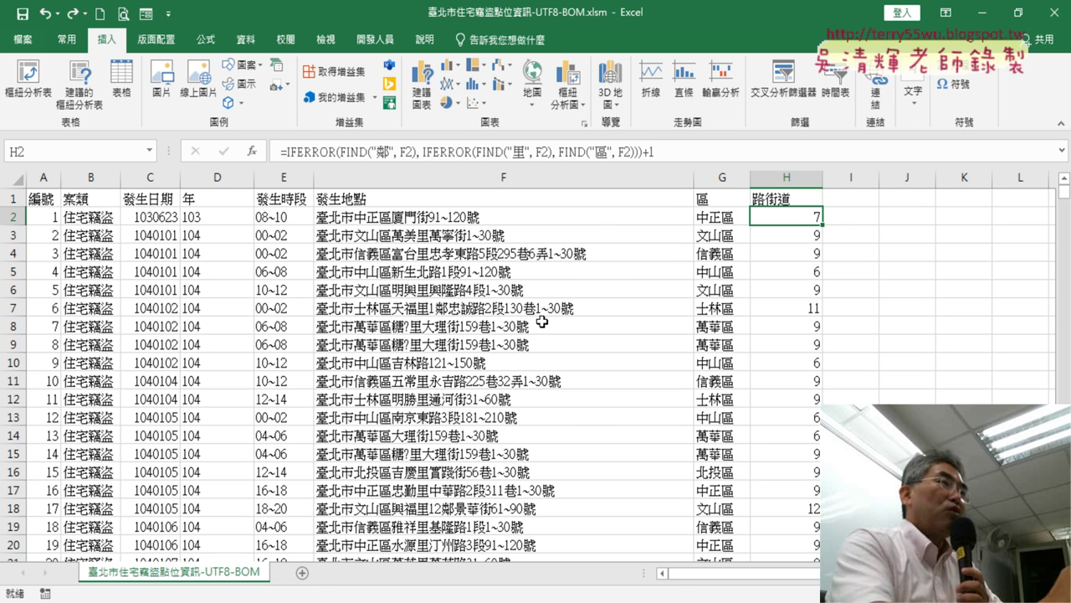
{"action": "left_click", "coordinate": [673, 154]}
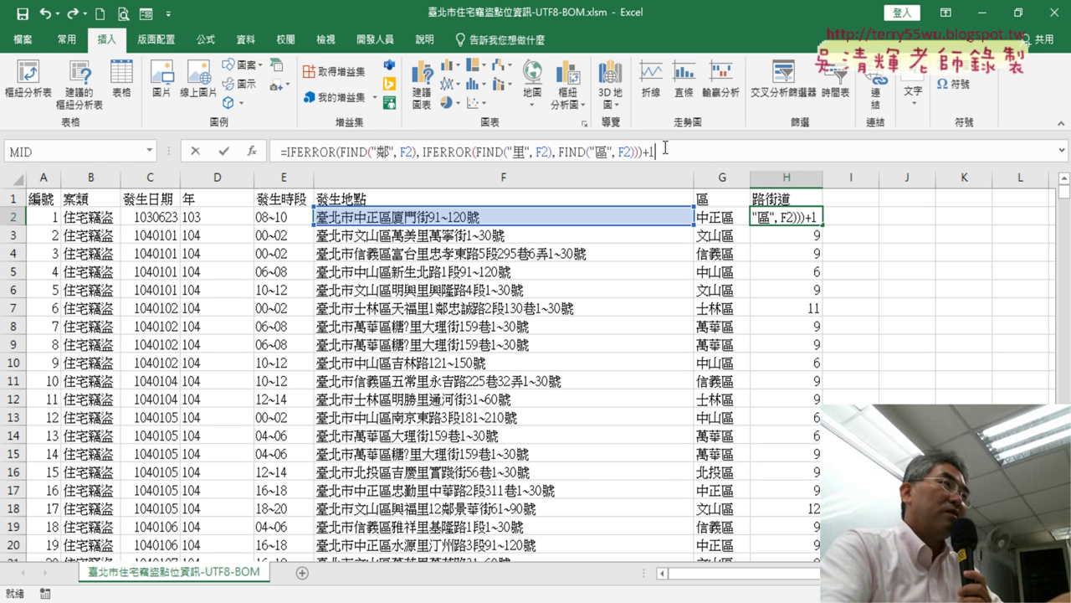
{"action": "key", "text": "BackSpace"}
{"action": "key", "text": "BackSpace"}
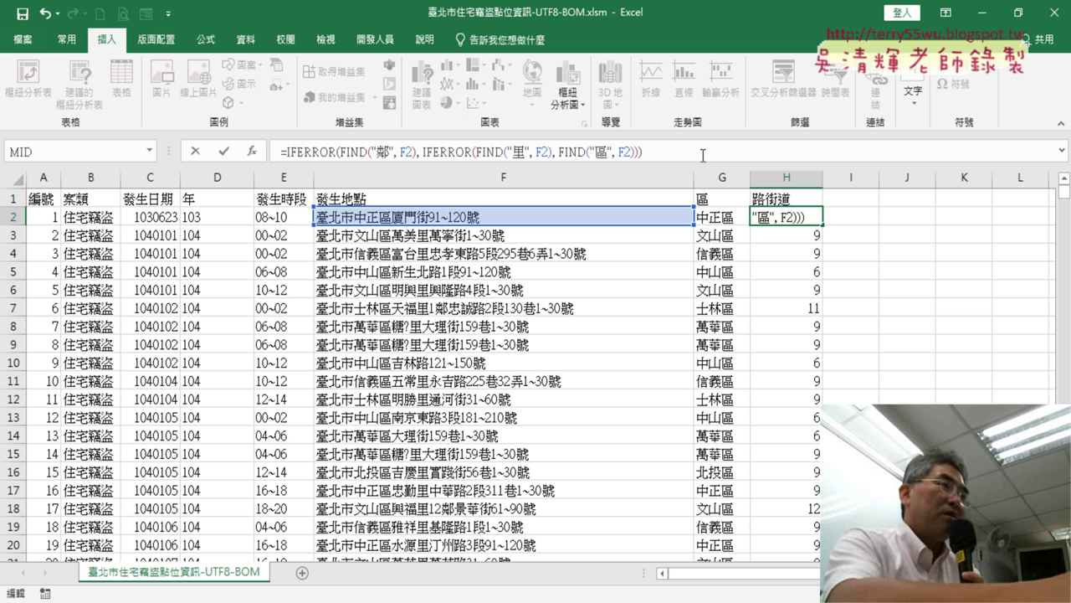
{"action": "key", "text": "Return"}
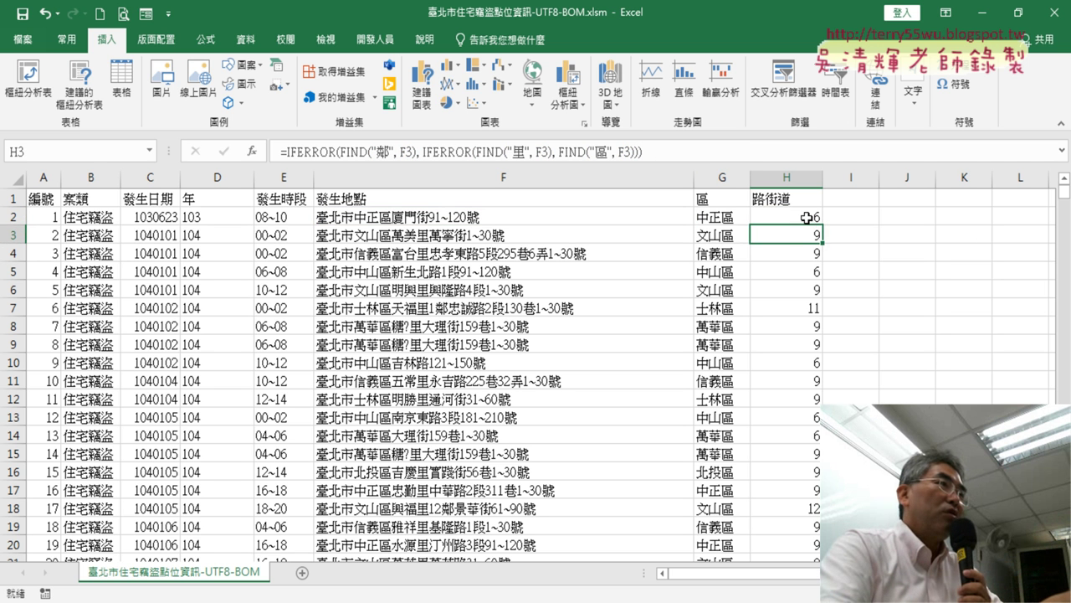
{"action": "left_click", "coordinate": [806, 218]}
{"action": "left_click_drag", "start_coordinate": [812, 216], "coordinate": [812, 252]}
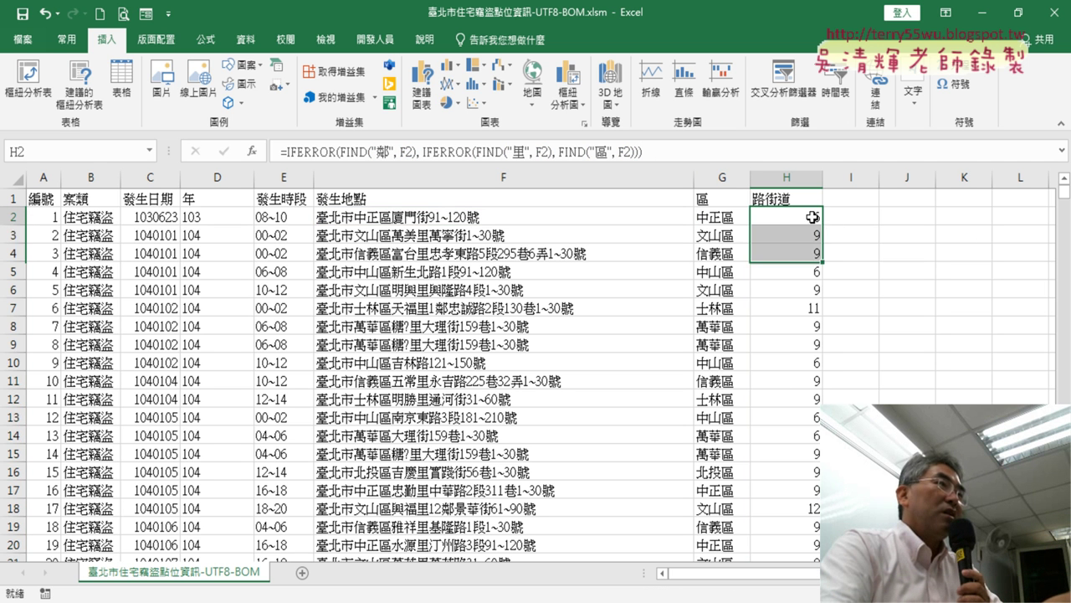
{"action": "left_click", "coordinate": [812, 217]}
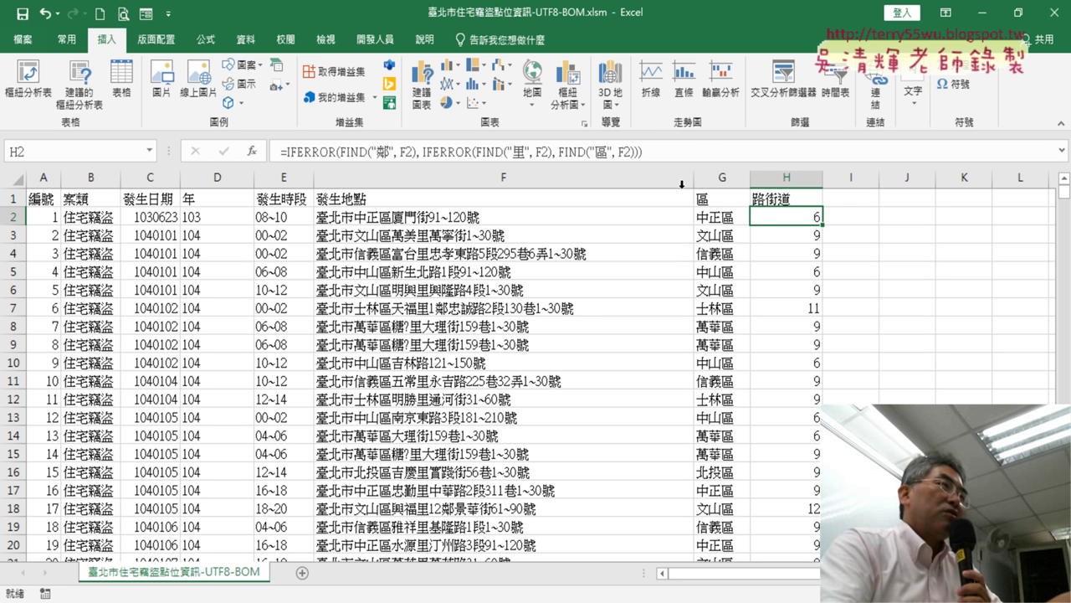
Step: Copy H2's formula text and paste it into I2's formula bar
{"action": "left_click_drag", "start_coordinate": [662, 149], "coordinate": [309, 144]}
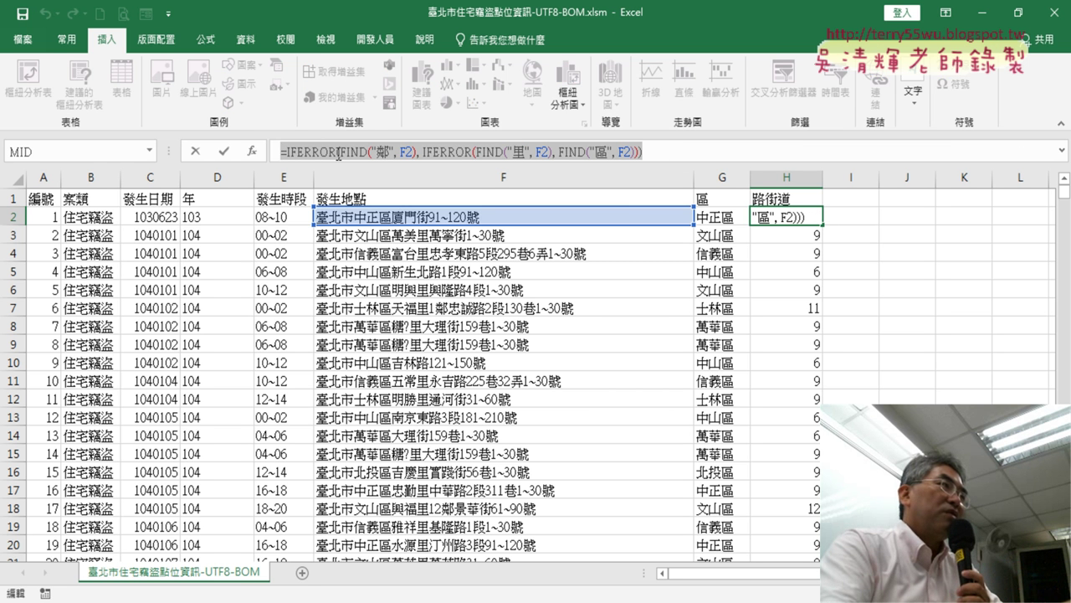
{"action": "right_click", "coordinate": [474, 150]}
{"action": "left_click", "coordinate": [521, 112]}
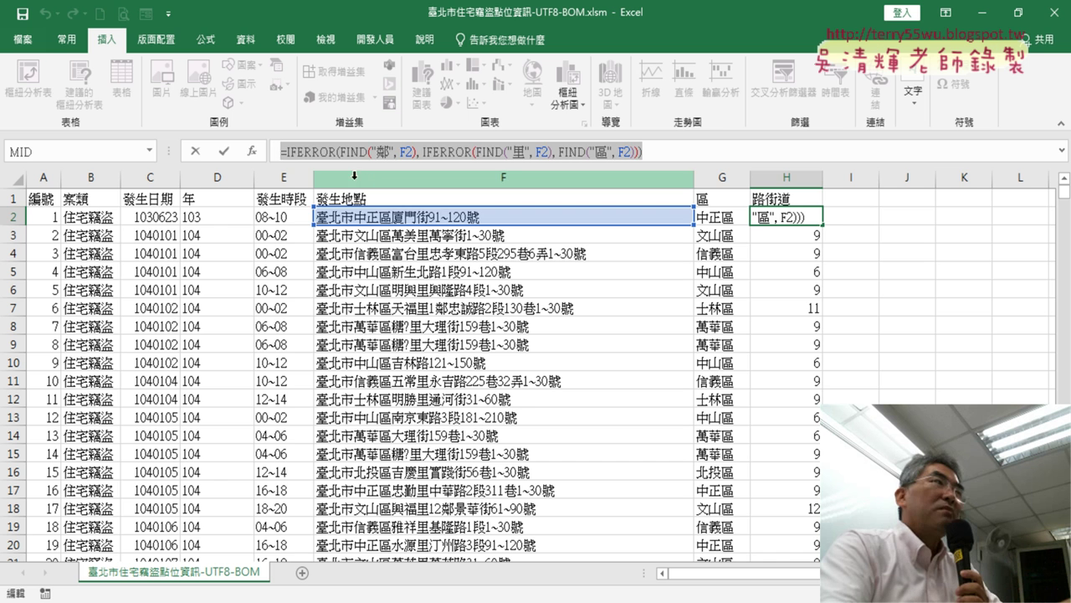
{"action": "left_click", "coordinate": [197, 152]}
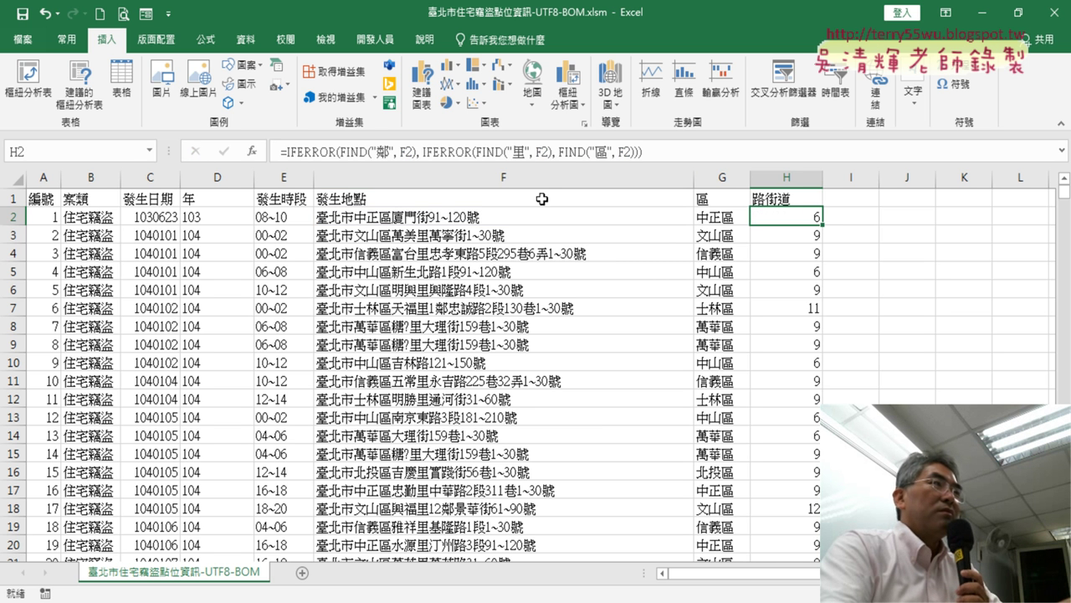
{"action": "left_click", "coordinate": [869, 222]}
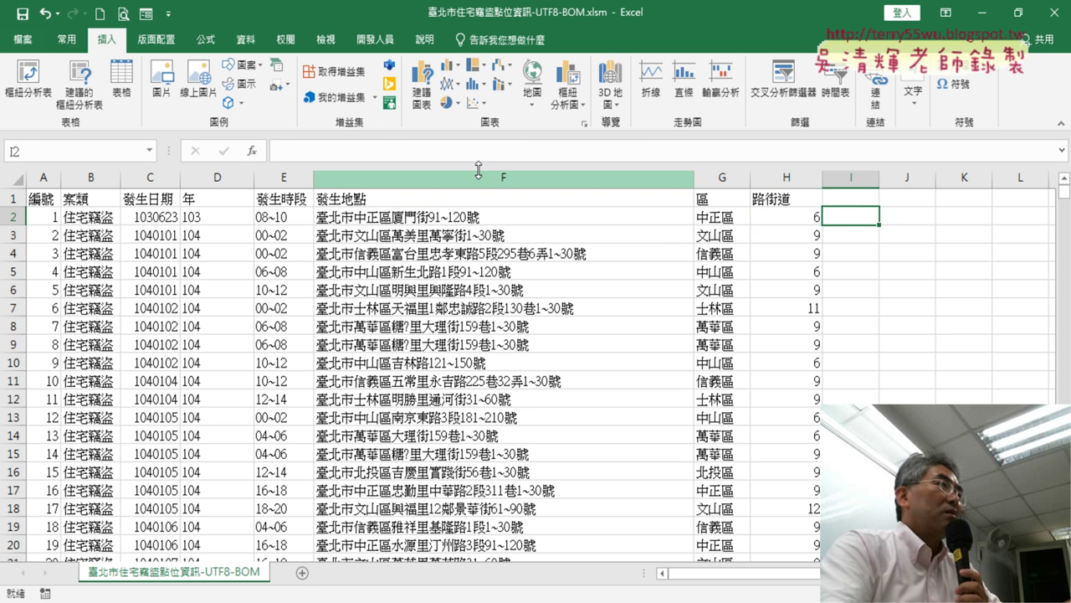
{"action": "right_click", "coordinate": [386, 154]}
{"action": "left_click", "coordinate": [418, 219]}
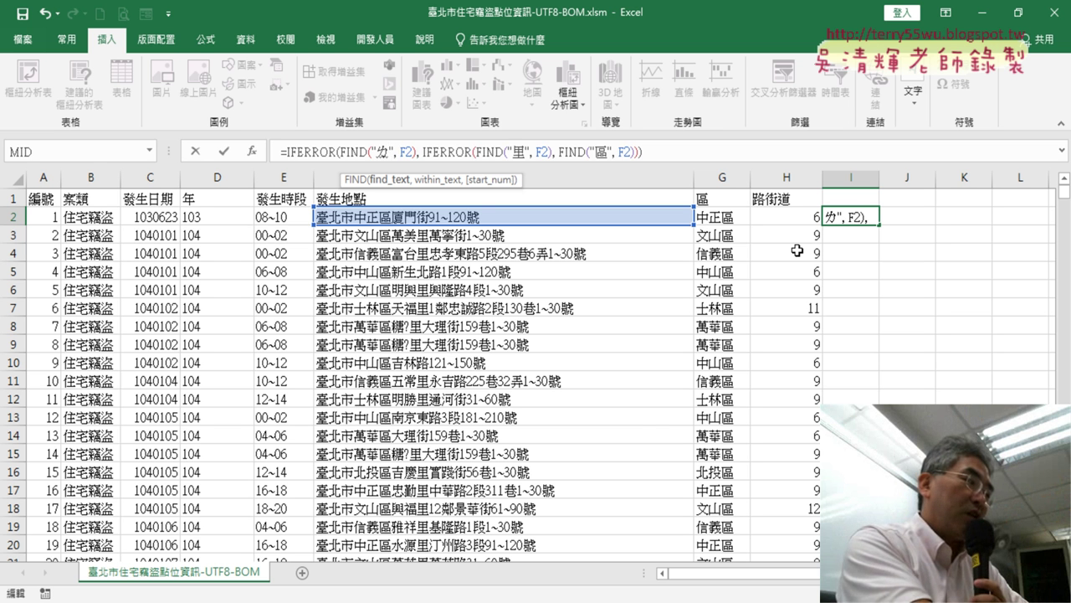
Step: Change I2's first FIND character to 路 and delete 里 from the second FIND
{"action": "type", "text": "路"}
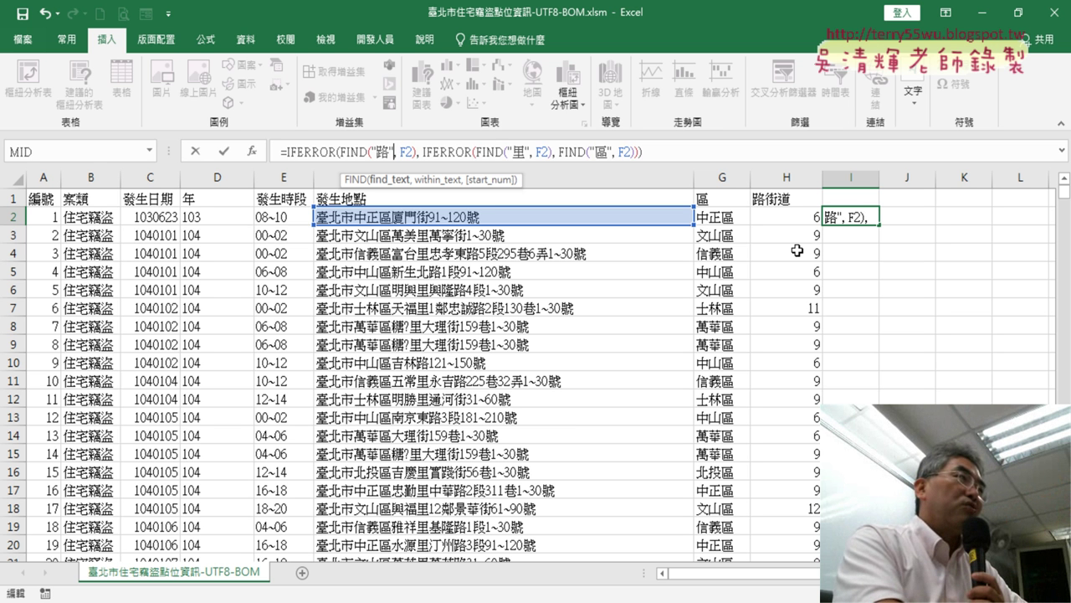
{"action": "key", "text": "Right"}
{"action": "key", "text": "Right"}
{"action": "key", "text": "Right"}
{"action": "key", "text": "Right"}
{"action": "key", "text": "Right"}
{"action": "key", "text": "Right"}
{"action": "key", "text": "Right"}
{"action": "key", "text": "Right"}
{"action": "key", "text": "Right"}
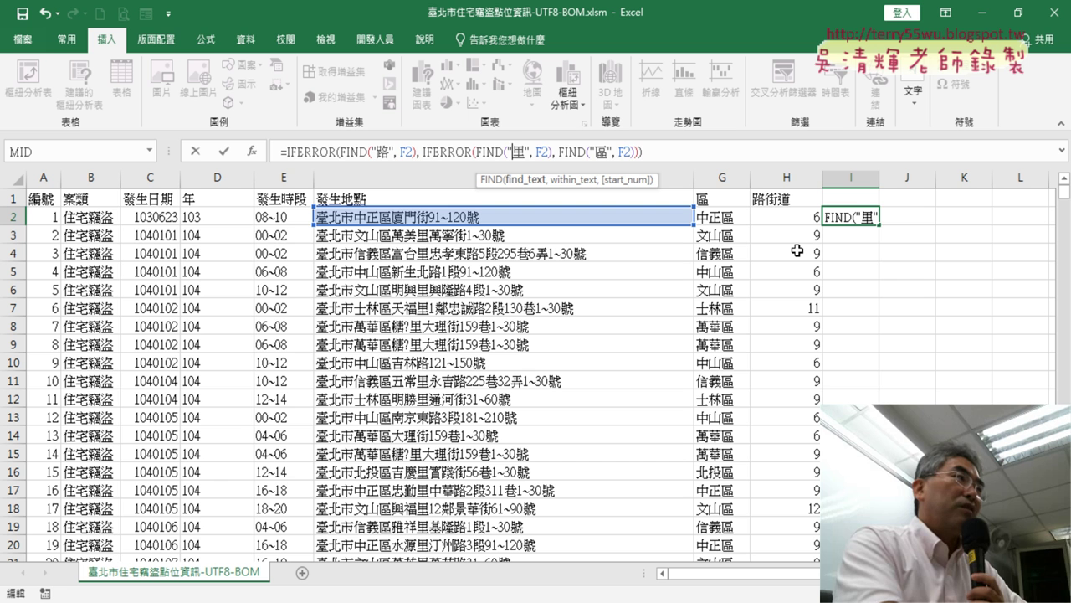
{"action": "key", "text": "Delete"}
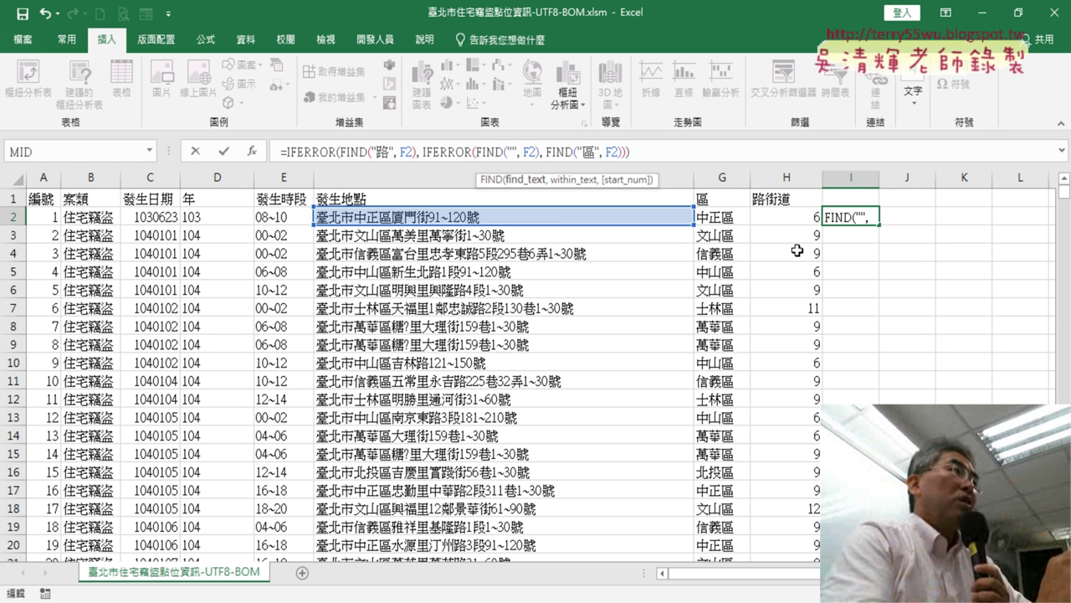
{"action": "type", "text": "接"}
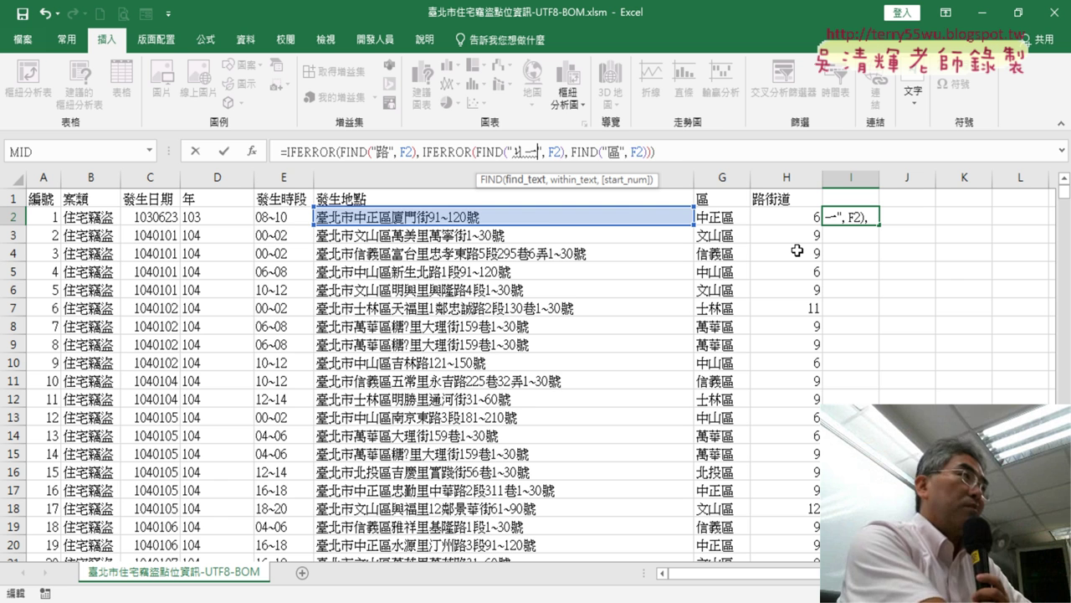
Step: Enter 街 and 道 as the second and third FIND characters and commit I2's formula, returning 9
{"action": "key", "text": "Down"}
{"action": "key", "text": "Down"}
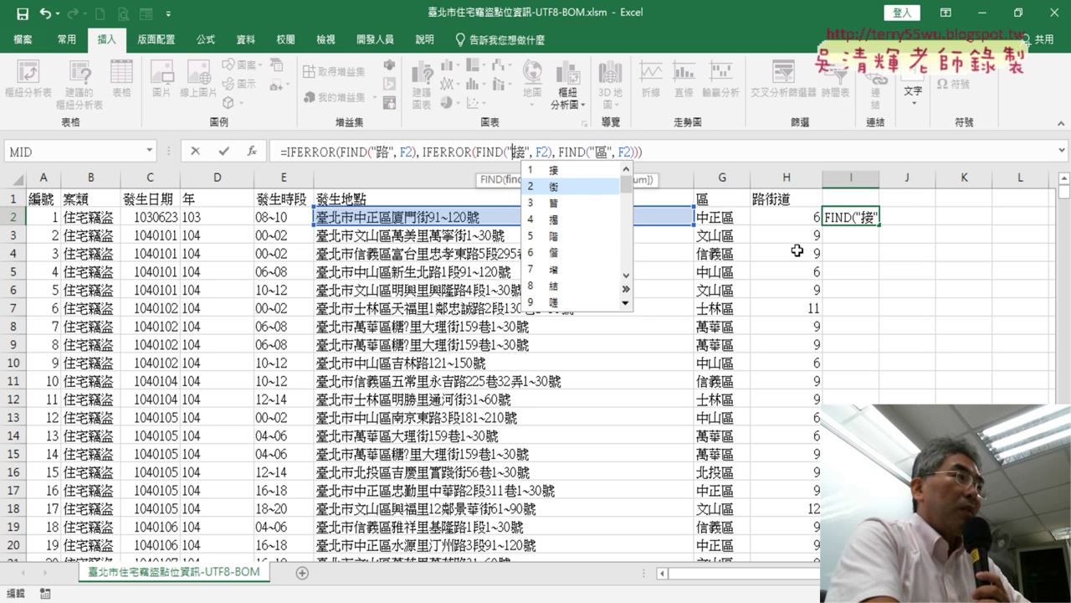
{"action": "key", "text": "Return"}
{"action": "key", "text": "Right"}
{"action": "key", "text": "Right"}
{"action": "key", "text": "Right"}
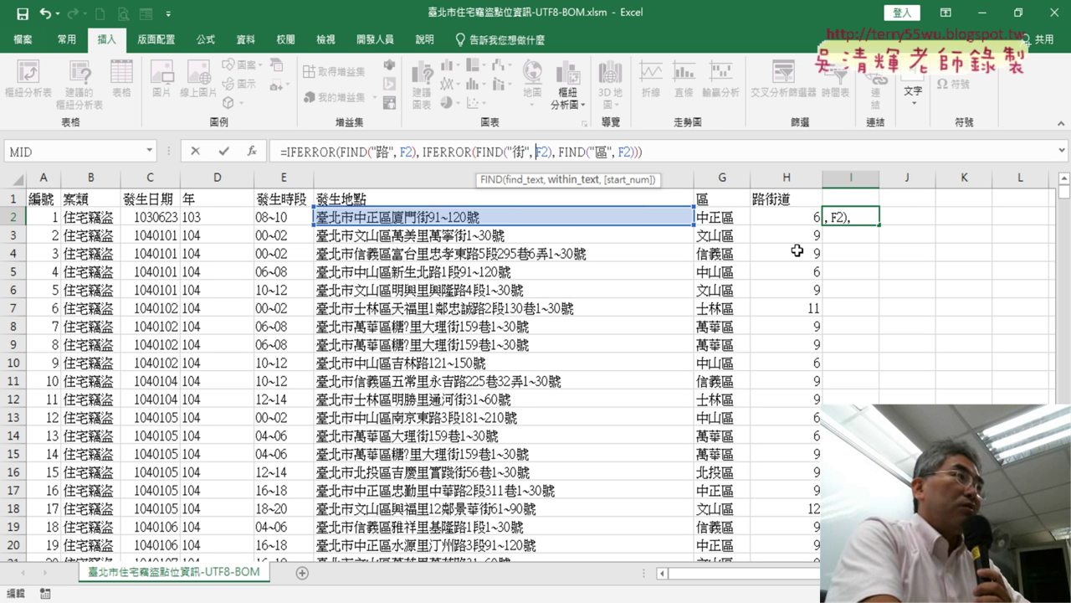
{"action": "key", "text": "Right"}
{"action": "key", "text": "Right"}
{"action": "key", "text": "Right"}
{"action": "key", "text": "Right"}
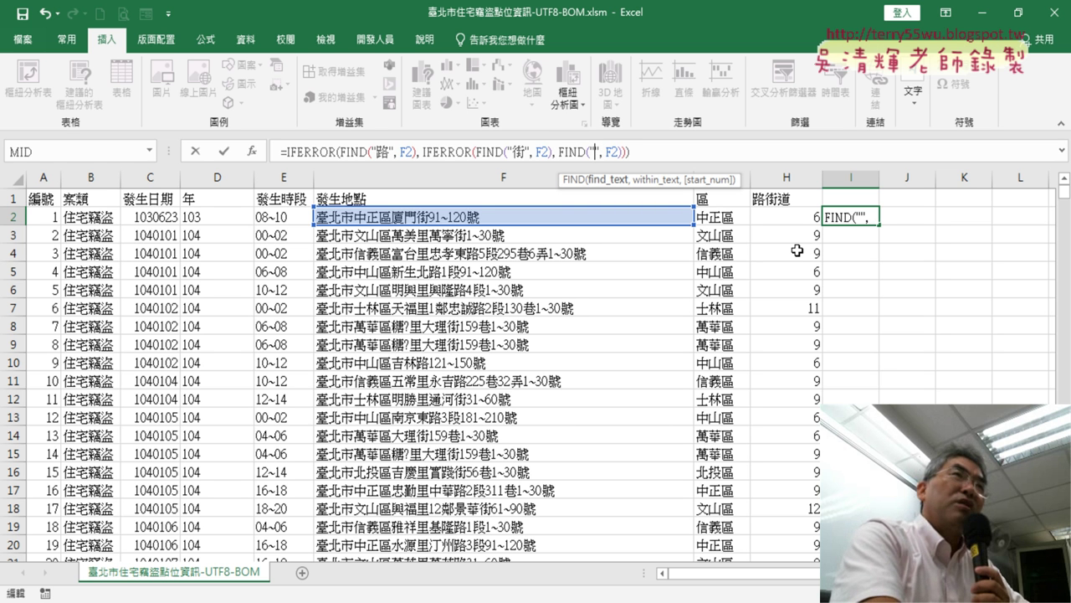
{"action": "type", "text": "到"}
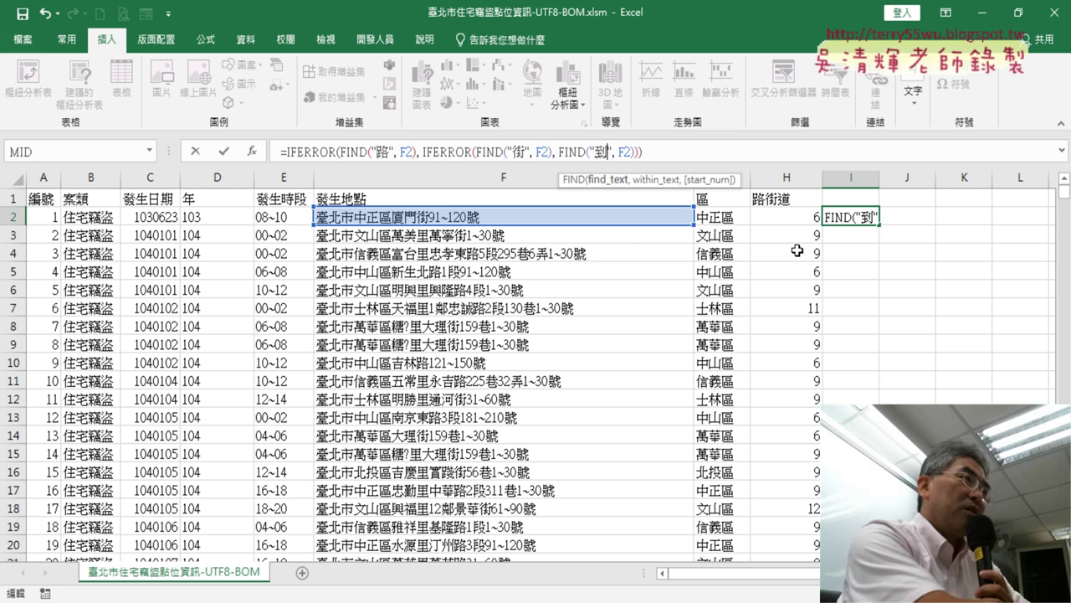
{"action": "key", "text": "Down"}
{"action": "key", "text": "Down"}
{"action": "key", "text": "Return"}
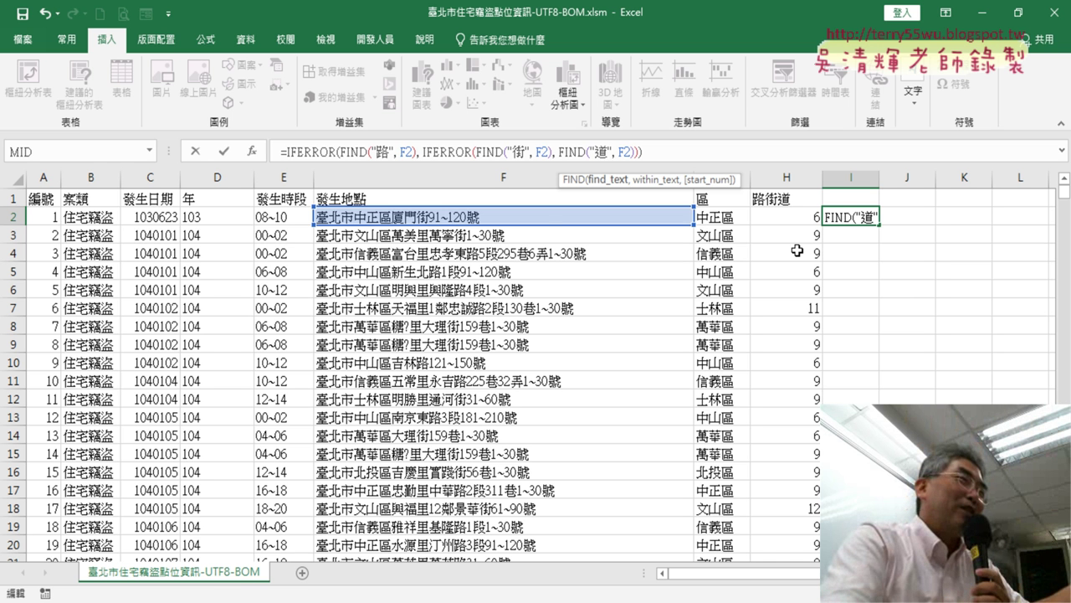
{"action": "left_click", "coordinate": [225, 152]}
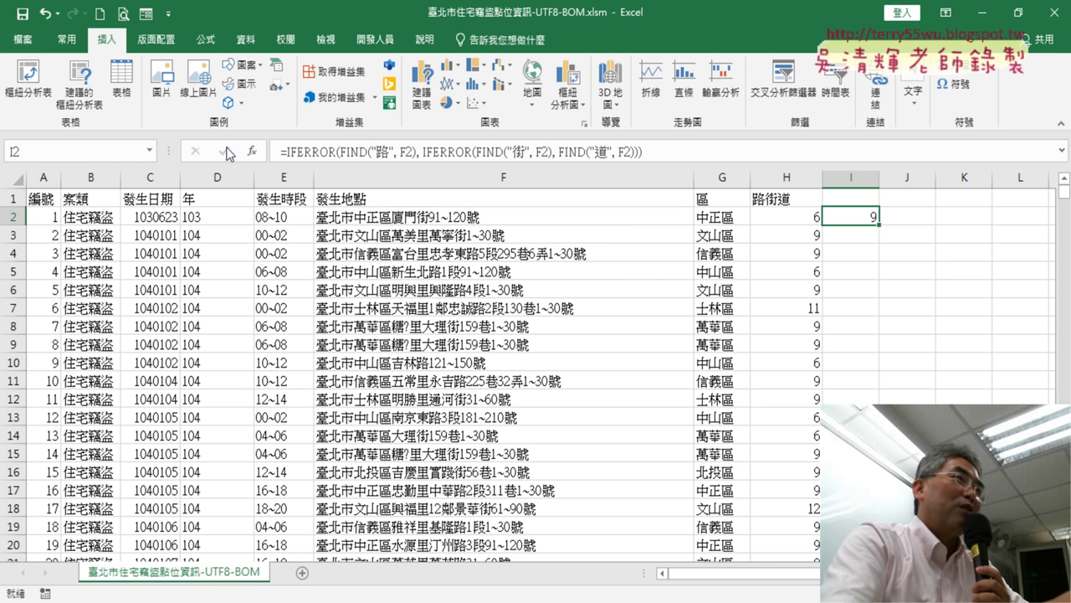
Step: Fill I2's formula down column I and compare it with H2's formula
{"action": "left_click", "coordinate": [790, 216]}
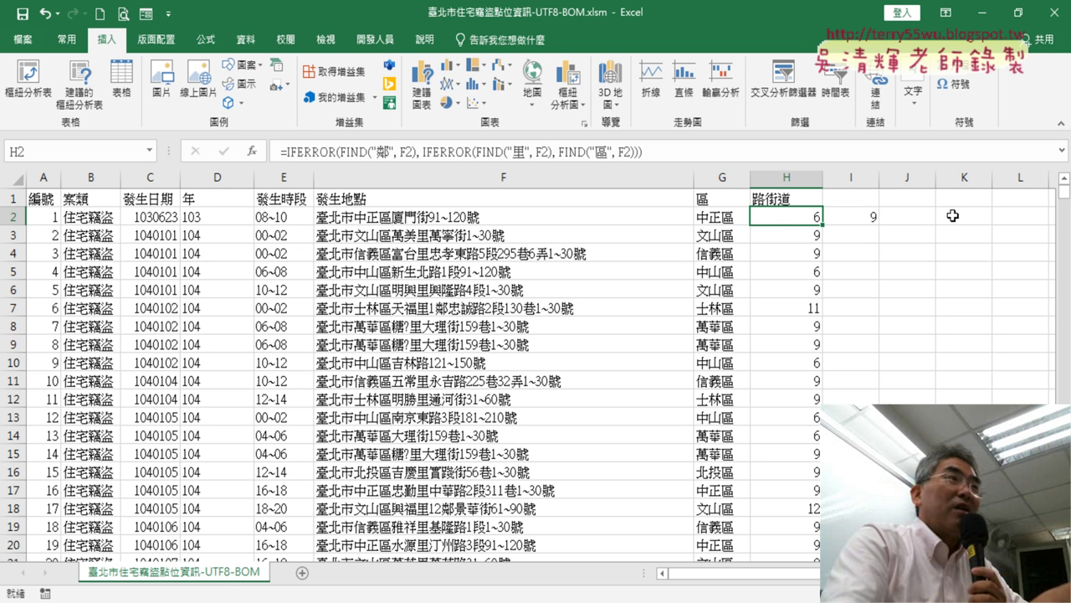
{"action": "left_click", "coordinate": [869, 216]}
{"action": "double_click", "coordinate": [880, 225]}
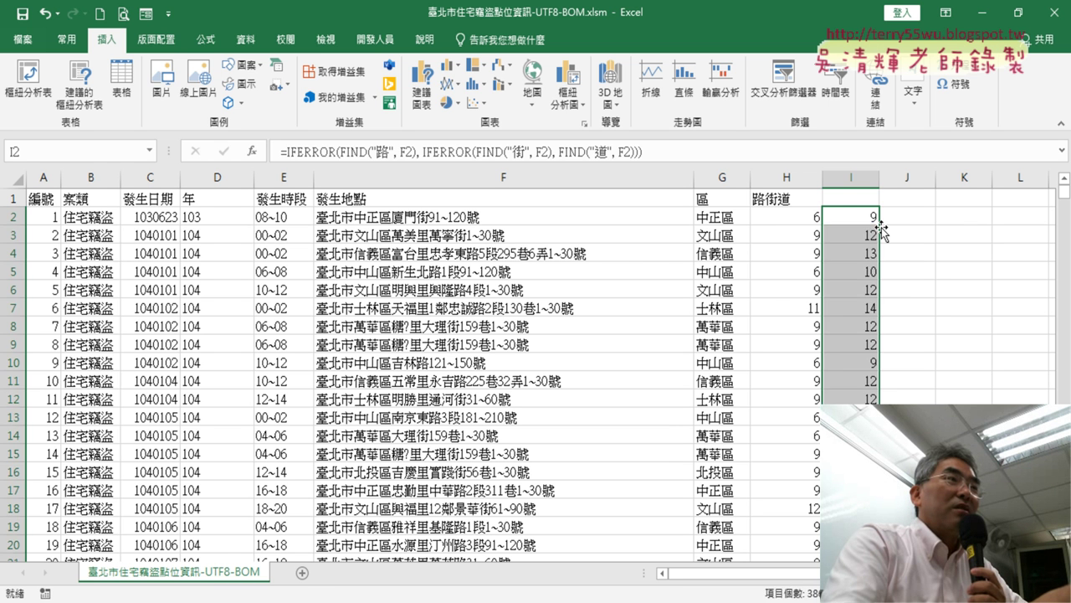
{"action": "left_click", "coordinate": [913, 217]}
{"action": "left_click", "coordinate": [785, 217]}
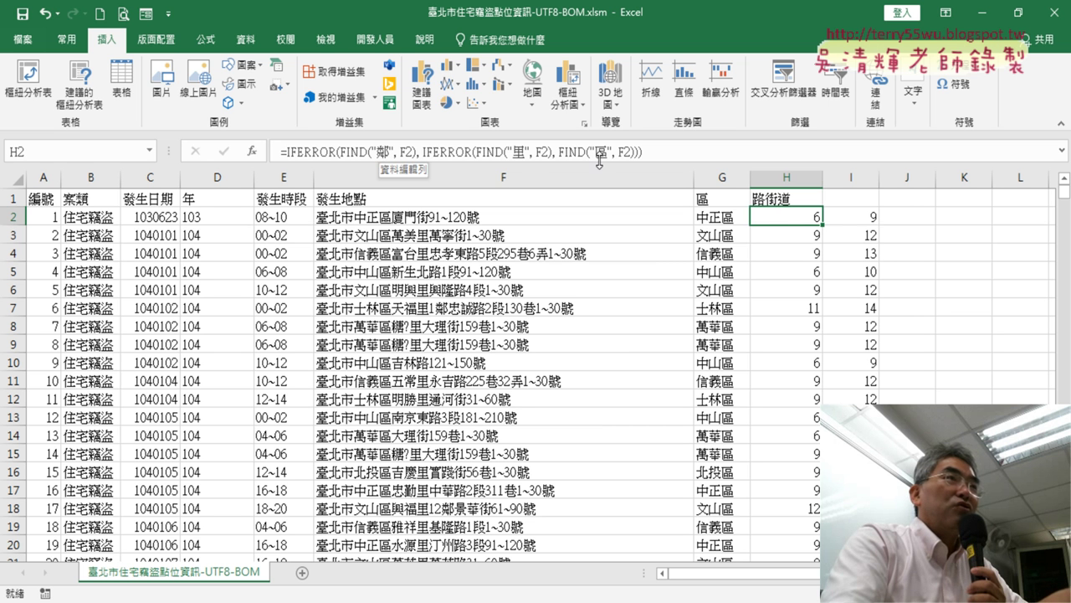
{"action": "left_click", "coordinate": [856, 219]}
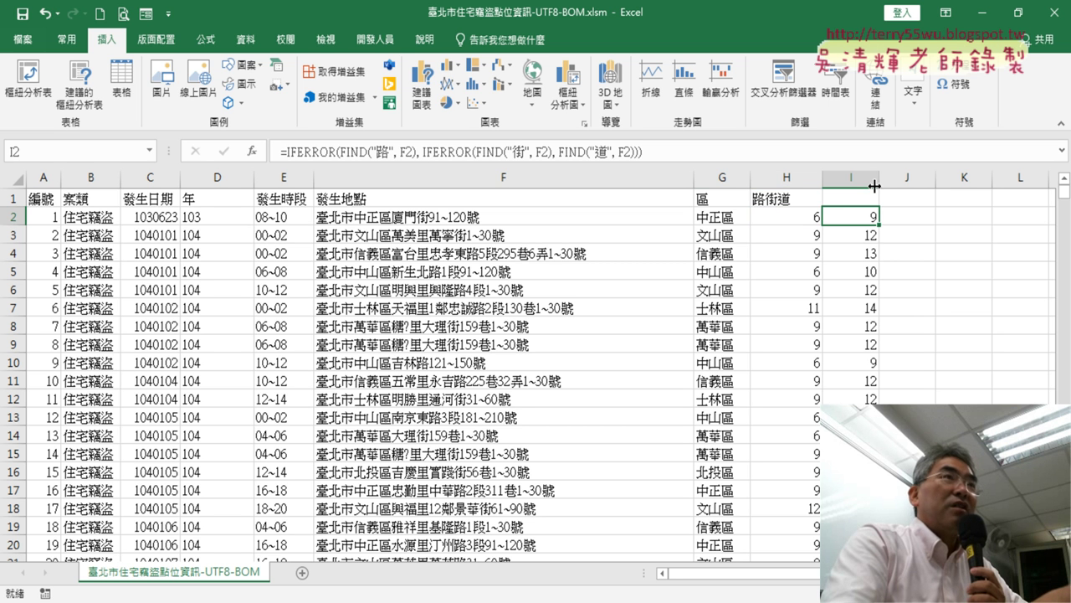
{"action": "left_click", "coordinate": [916, 220]}
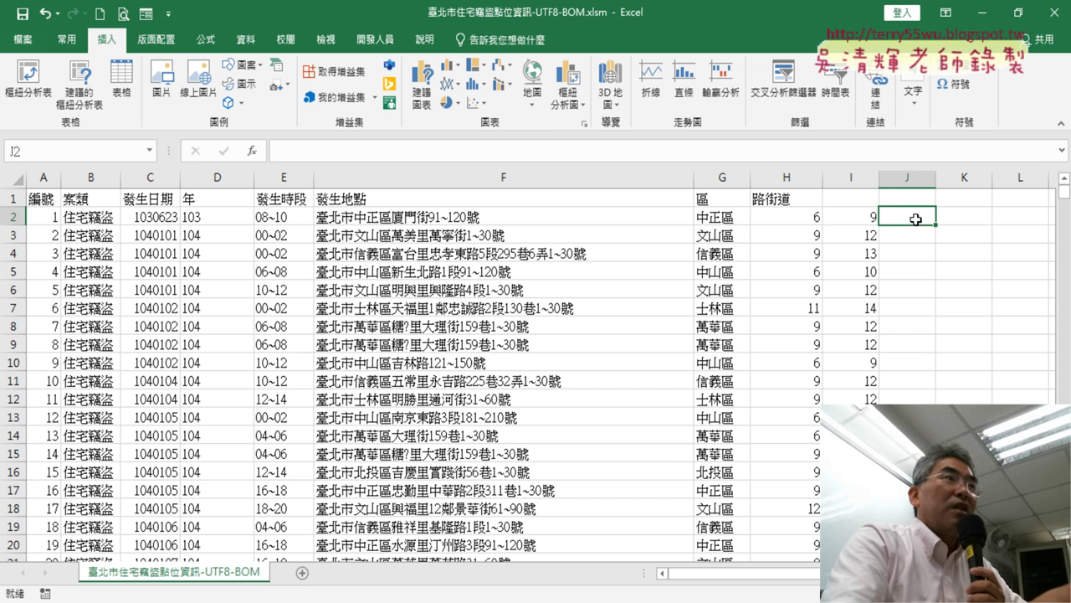
Step: Insert the MID function into J2
{"action": "left_click", "coordinate": [252, 151]}
{"action": "left_click_drag", "start_coordinate": [682, 409], "coordinate": [682, 428]}
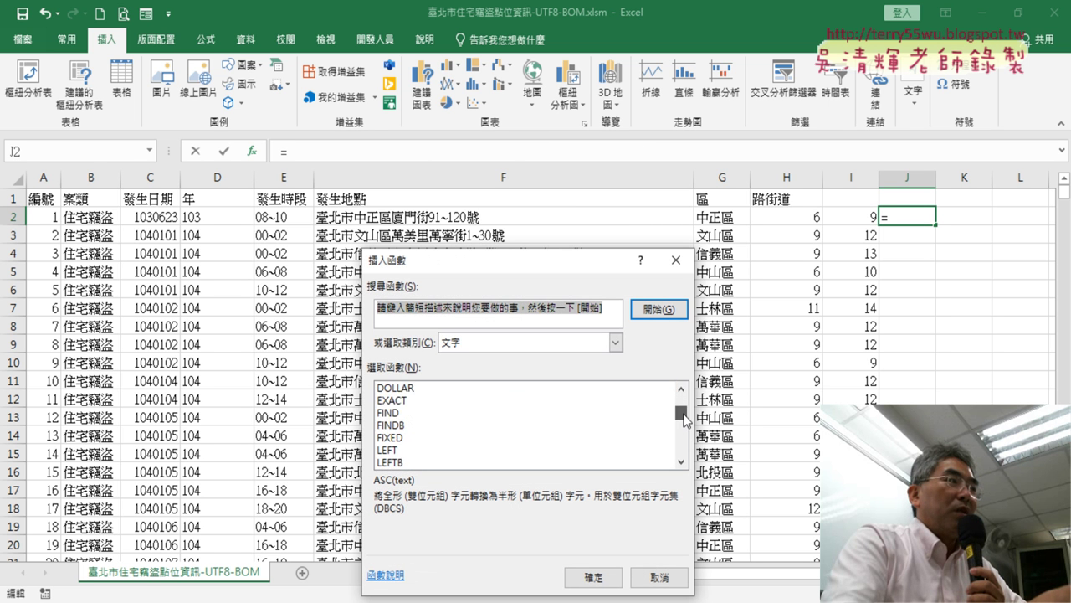
{"action": "left_click", "coordinate": [450, 401]}
{"action": "double_click", "coordinate": [450, 400]}
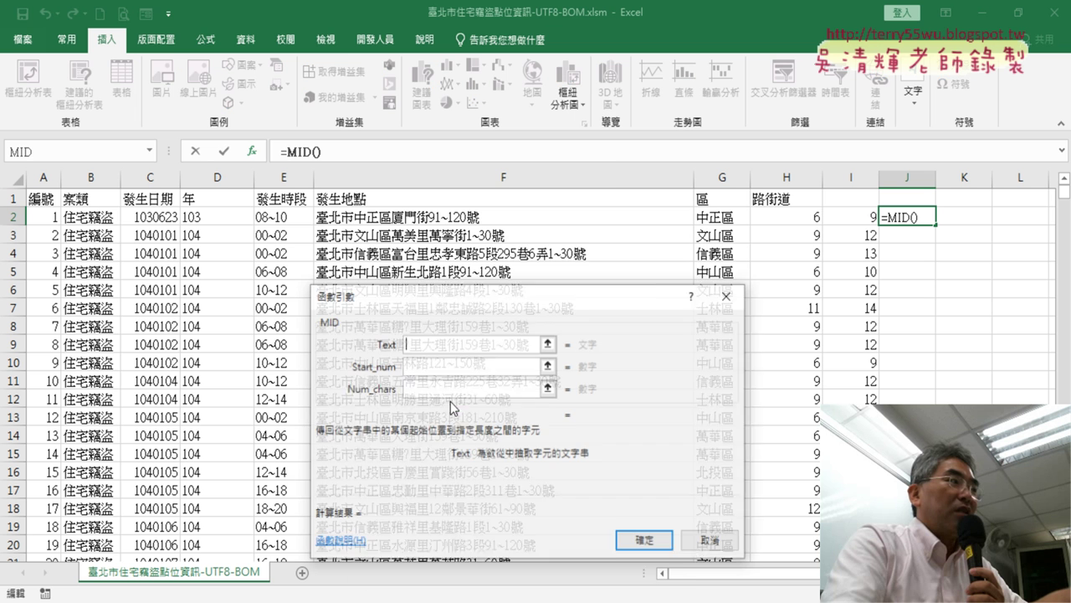
Step: Set MID's arguments to F2, H2+1 and I2-H2, then fill the formula down column J
{"action": "left_click", "coordinate": [497, 221]}
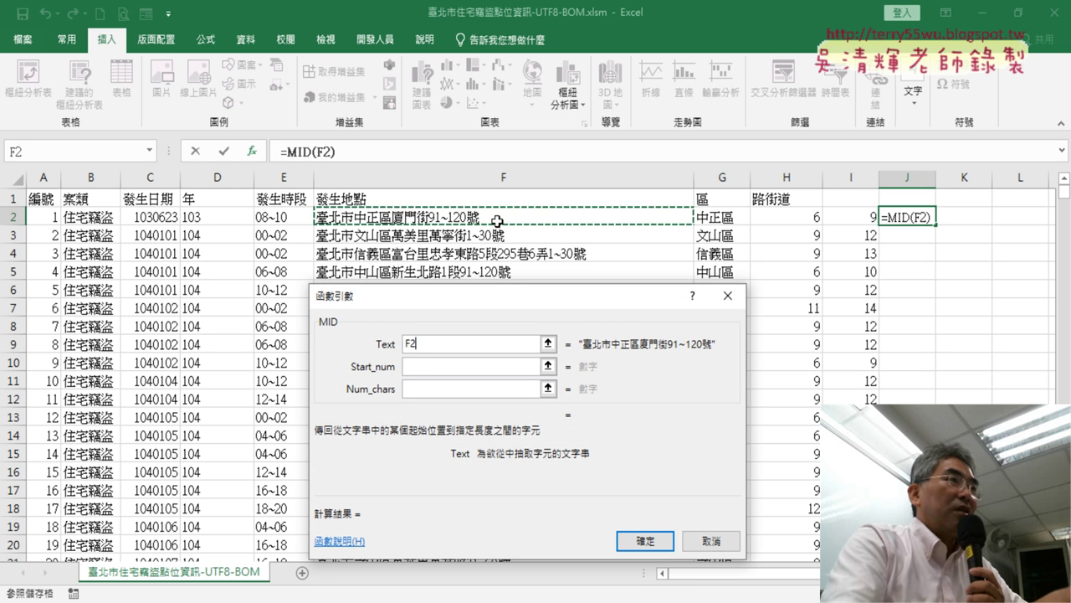
{"action": "left_click", "coordinate": [448, 367]}
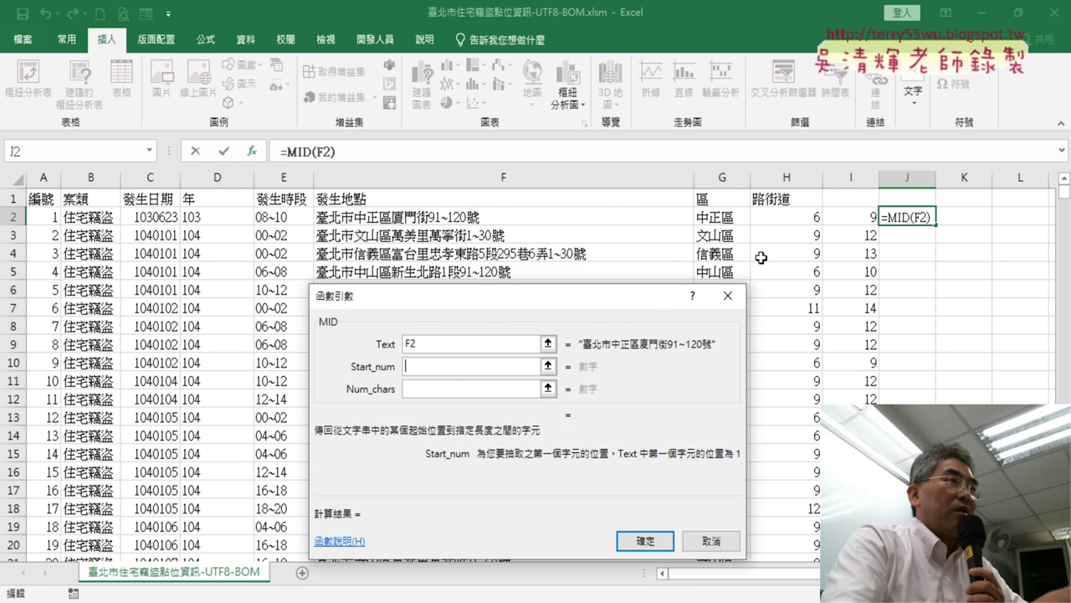
{"action": "left_click", "coordinate": [801, 224]}
{"action": "type", "text": "+1"}
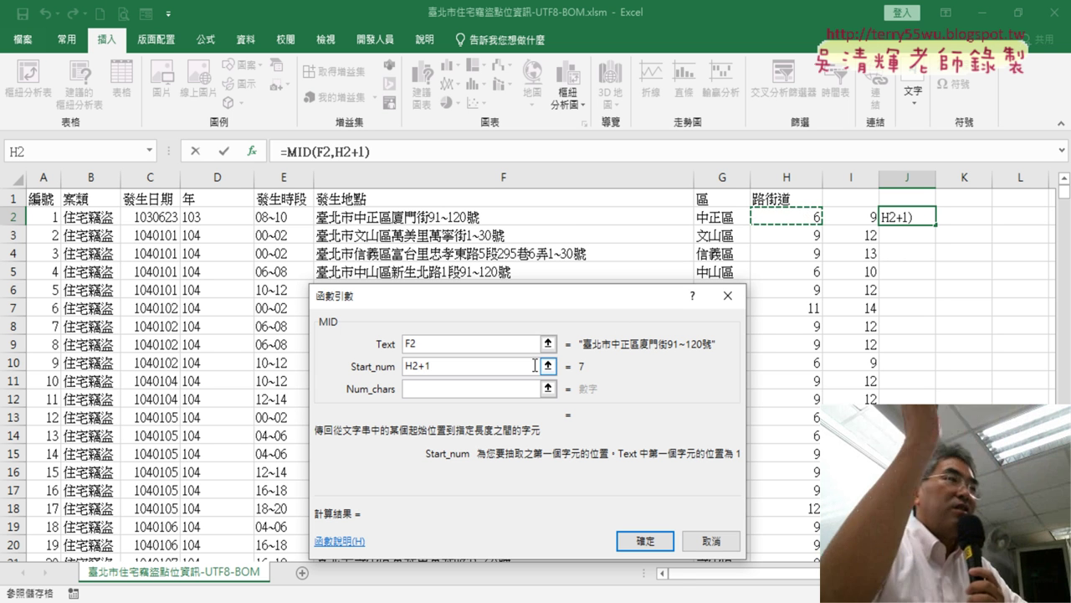
{"action": "left_click", "coordinate": [471, 390]}
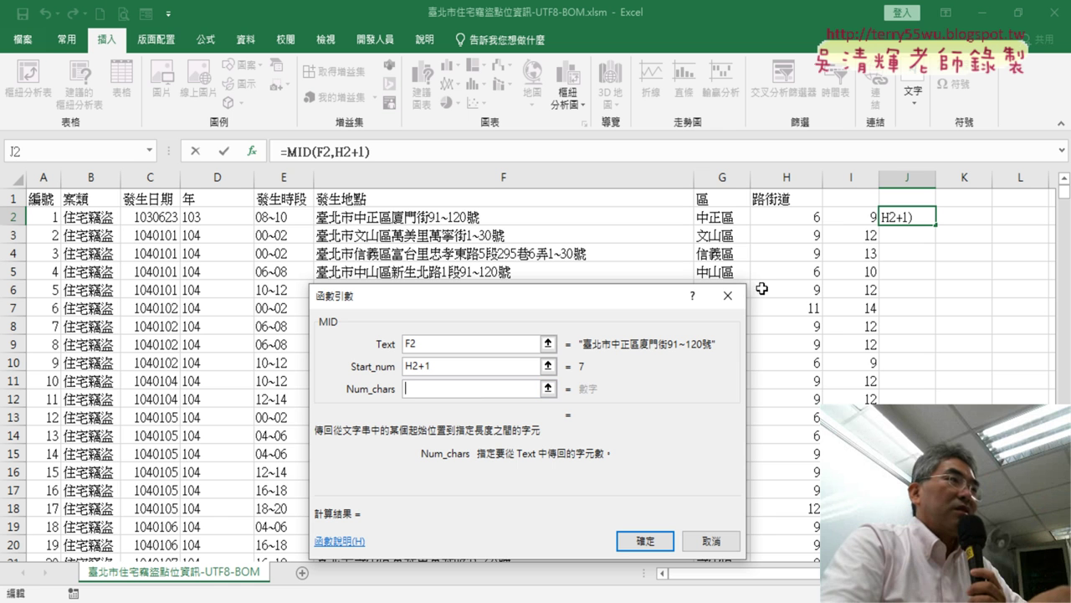
{"action": "left_click", "coordinate": [870, 218]}
{"action": "type", "text": "-"}
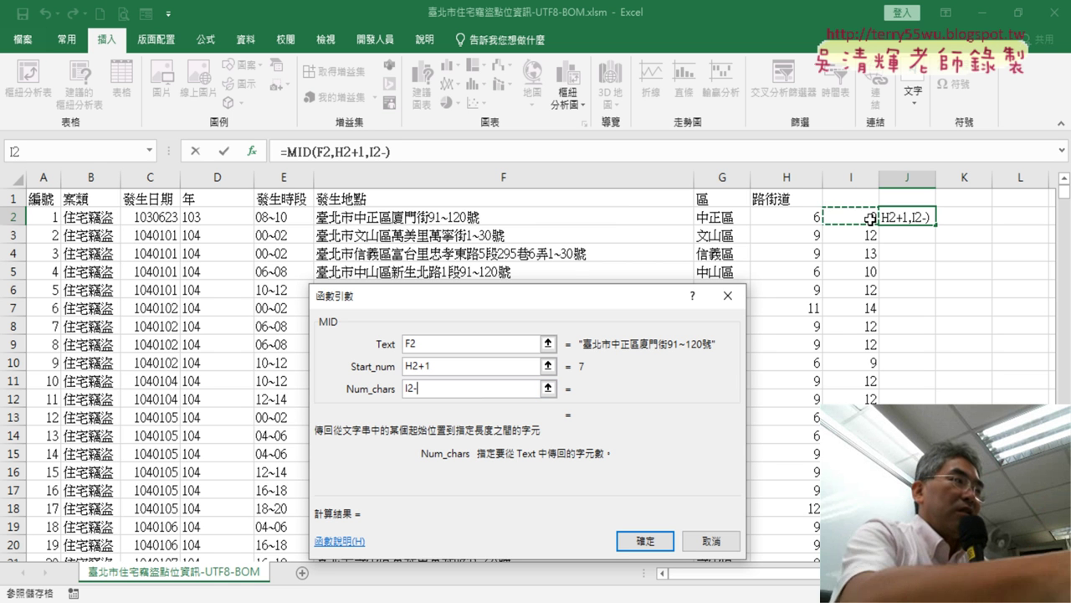
{"action": "left_click", "coordinate": [811, 215]}
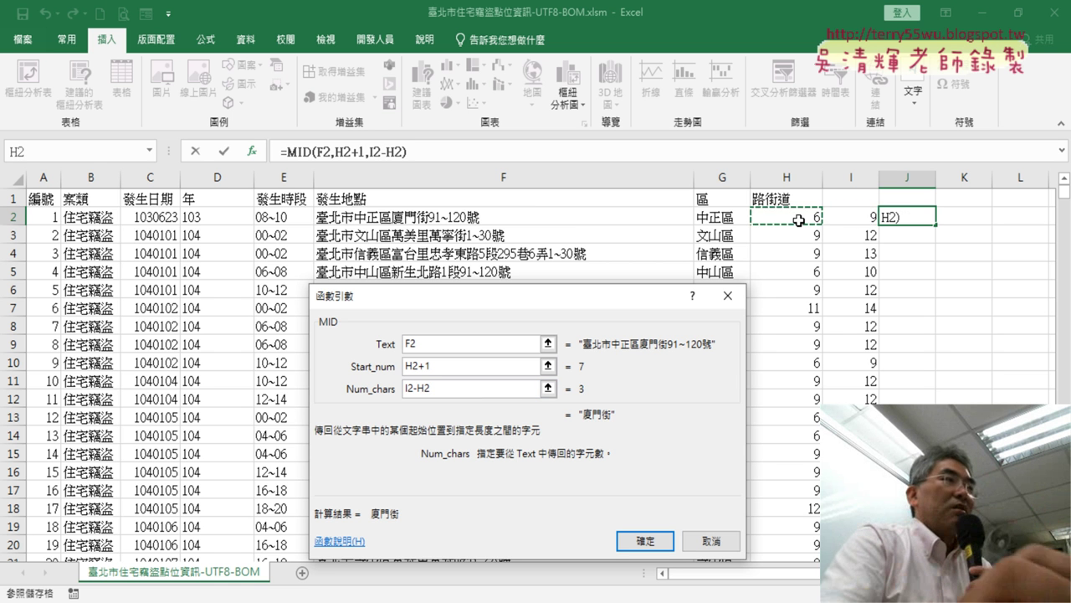
{"action": "left_click", "coordinate": [645, 541]}
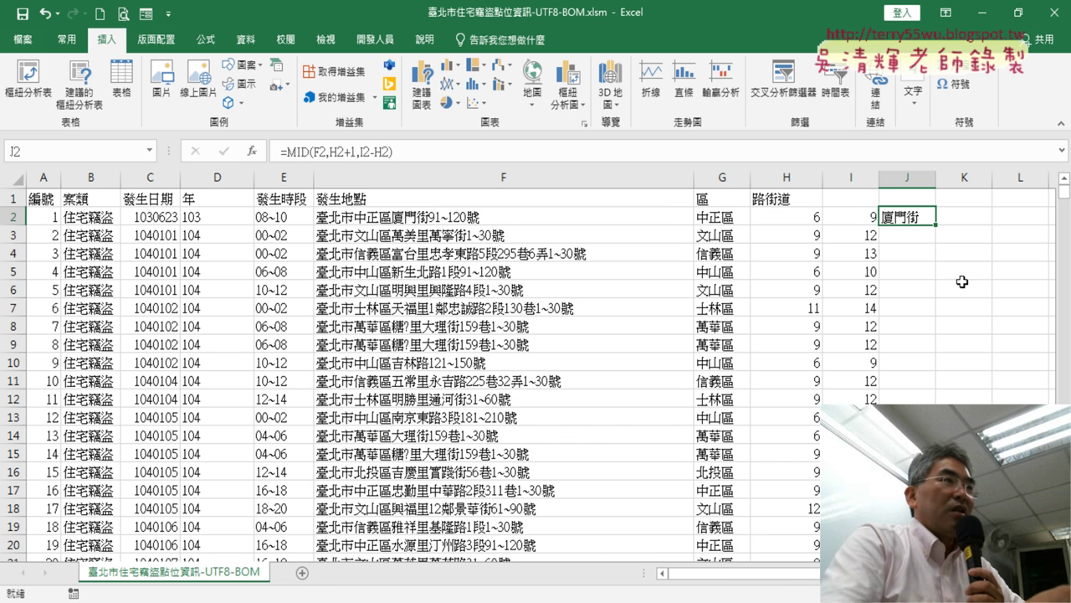
{"action": "double_click", "coordinate": [937, 226]}
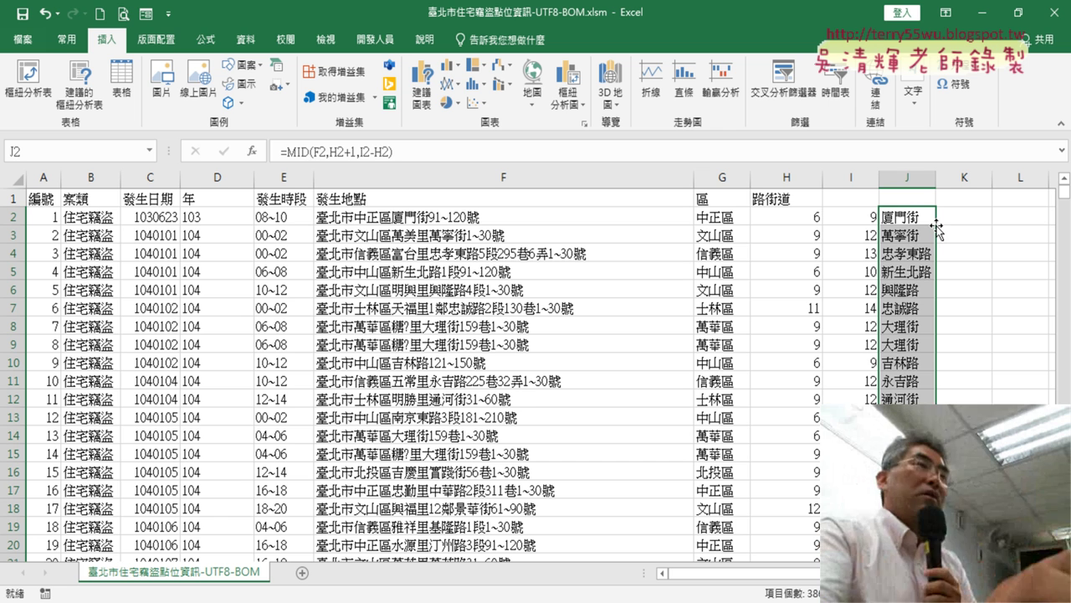
{"action": "left_click", "coordinate": [847, 180]}
{"action": "left_click_drag", "start_coordinate": [847, 180], "coordinate": [797, 177]}
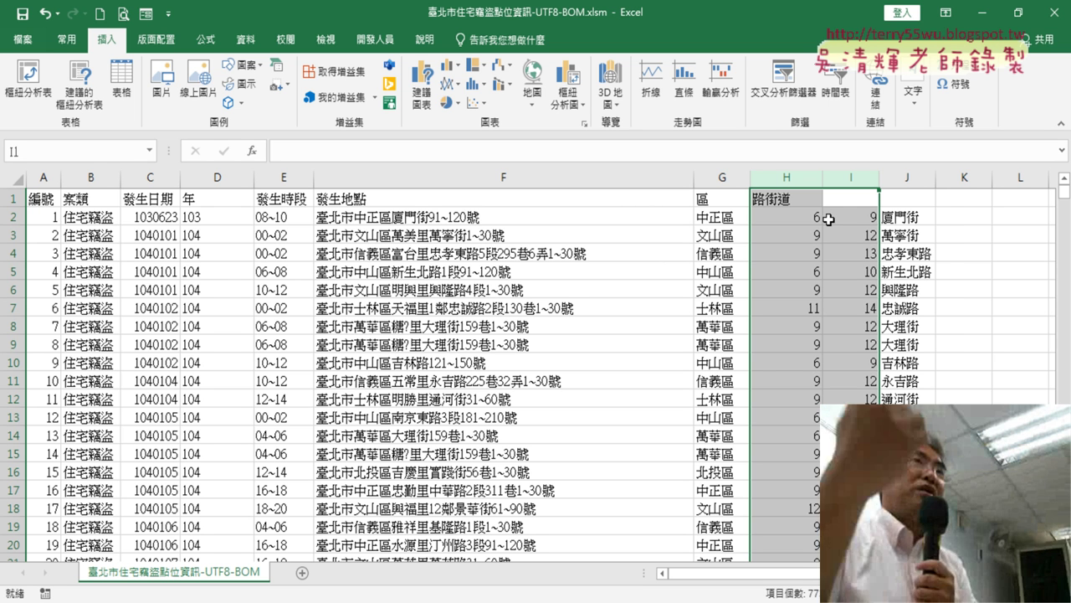
{"action": "right_click", "coordinate": [840, 217]}
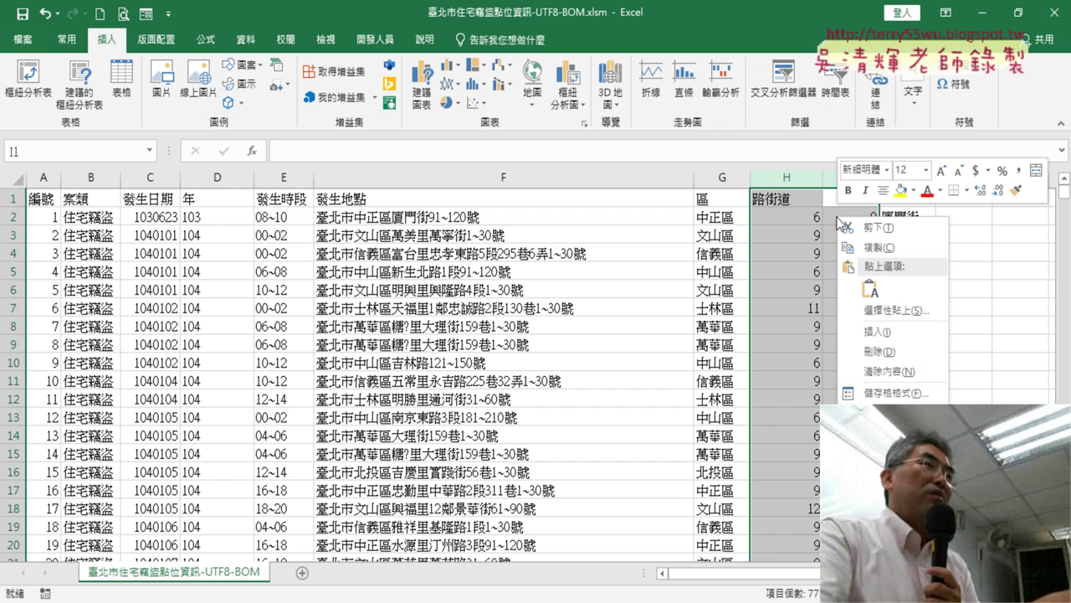
{"action": "left_click", "coordinate": [879, 432]}
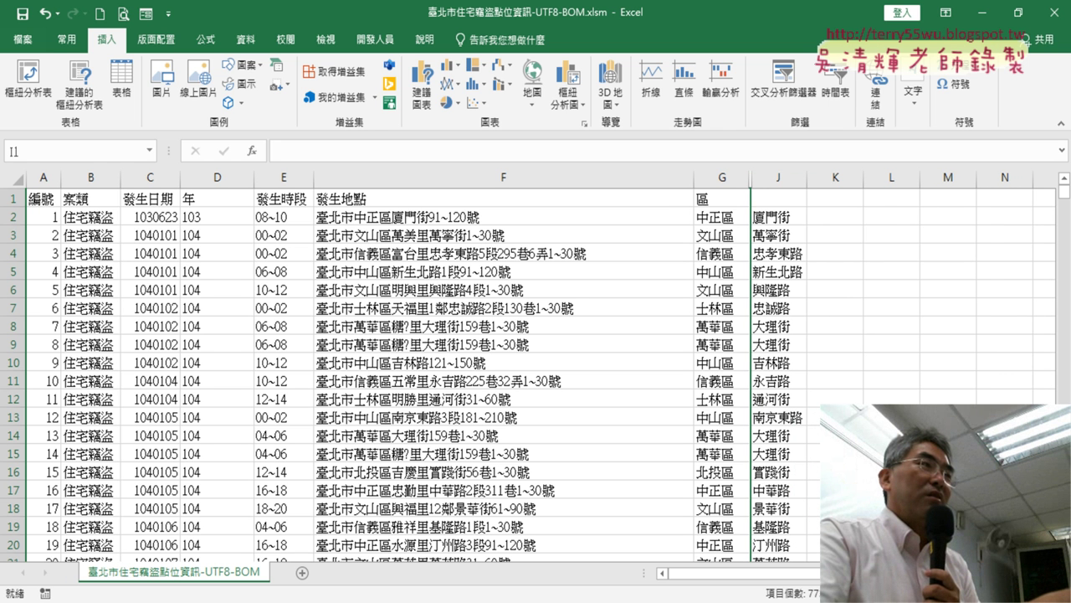
{"action": "left_click", "coordinate": [787, 200]}
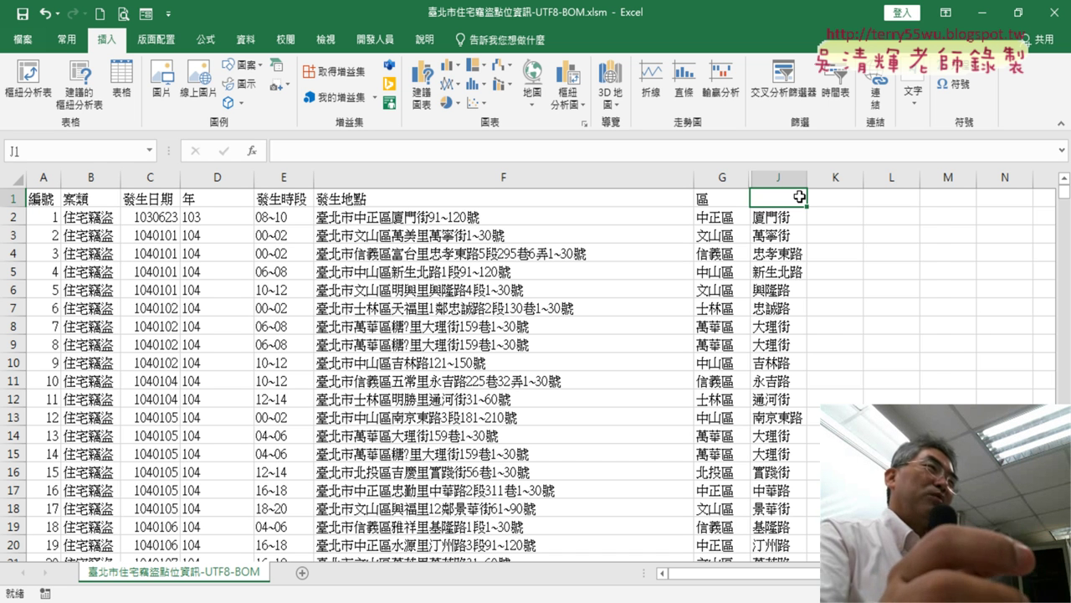
{"action": "key", "text": "ctrl+z"}
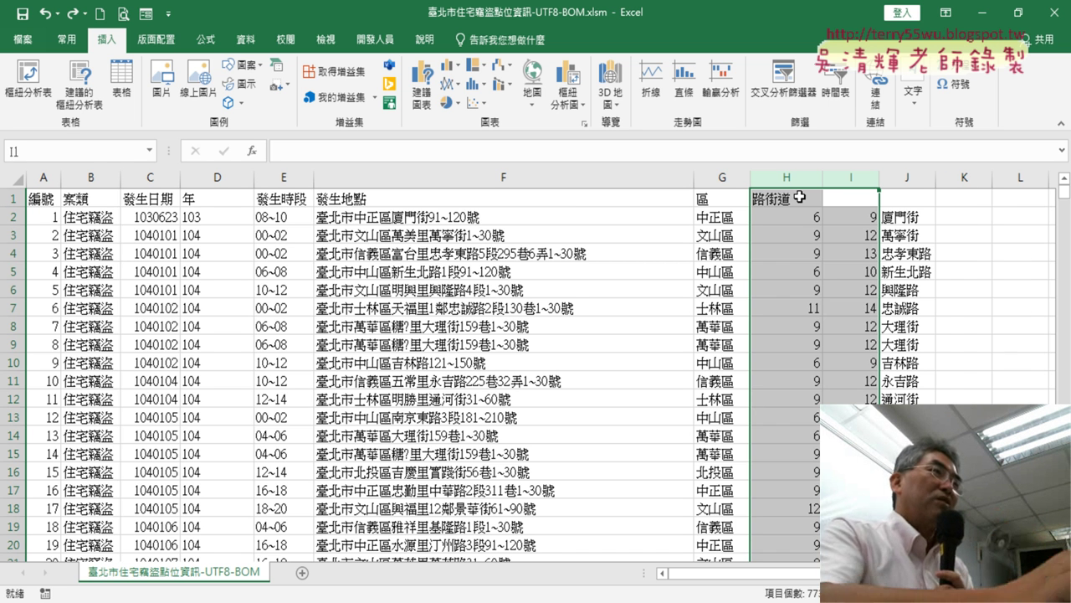
{"action": "left_click", "coordinate": [907, 219]}
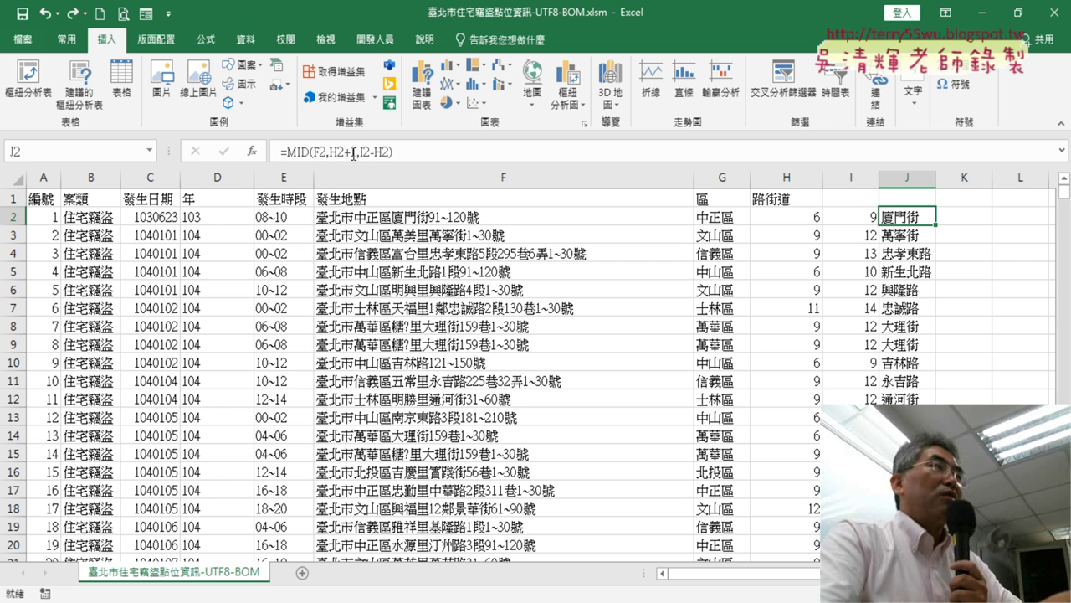
{"action": "left_click", "coordinate": [792, 222]}
{"action": "left_click", "coordinate": [842, 219]}
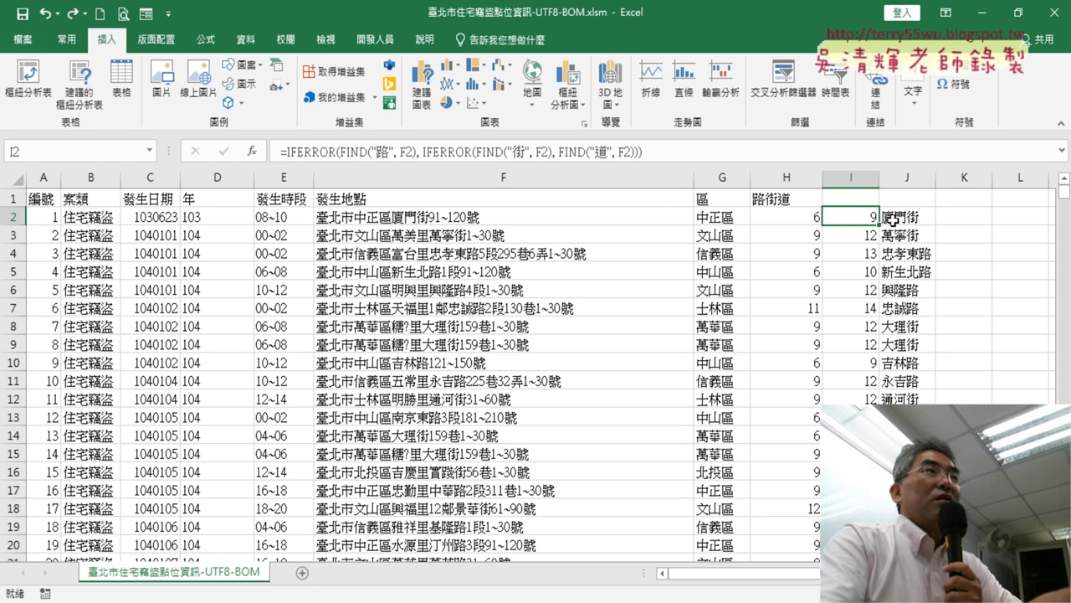
{"action": "left_click", "coordinate": [894, 221]}
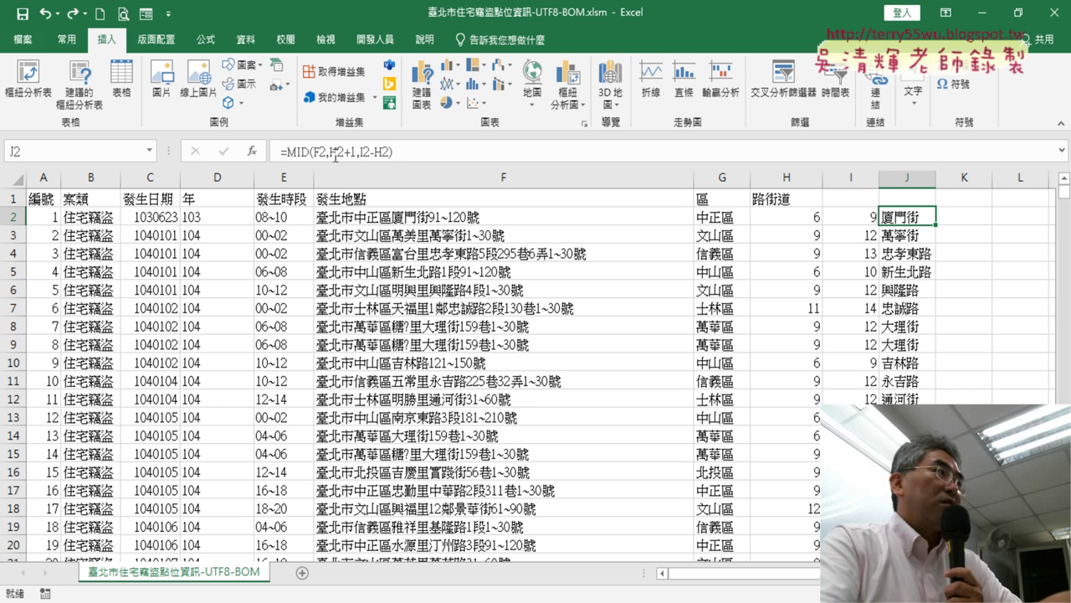
{"action": "left_click", "coordinate": [804, 221]}
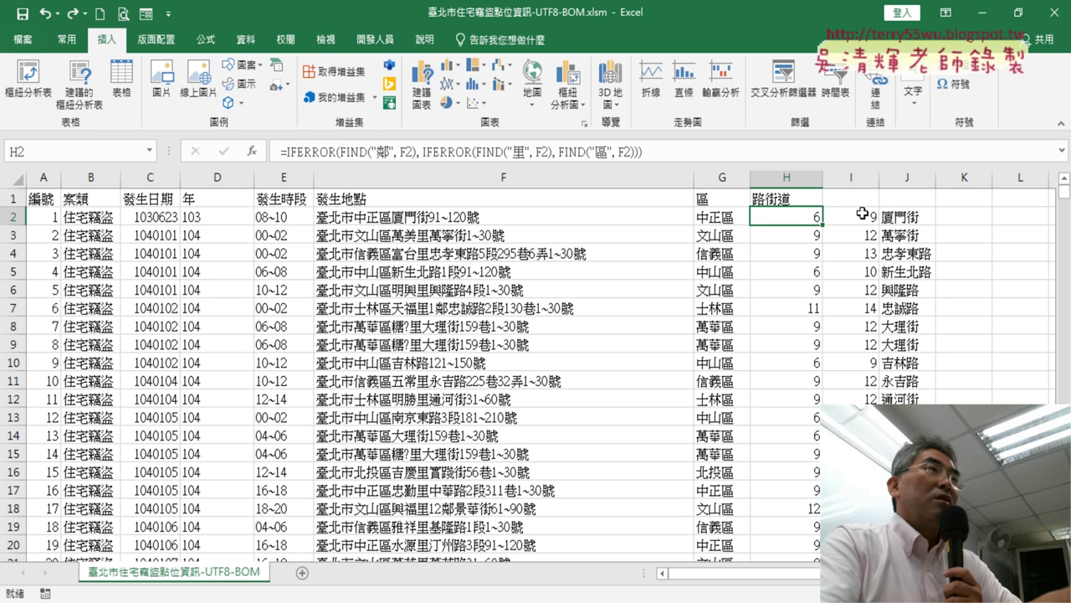
{"action": "left_click", "coordinate": [895, 219]}
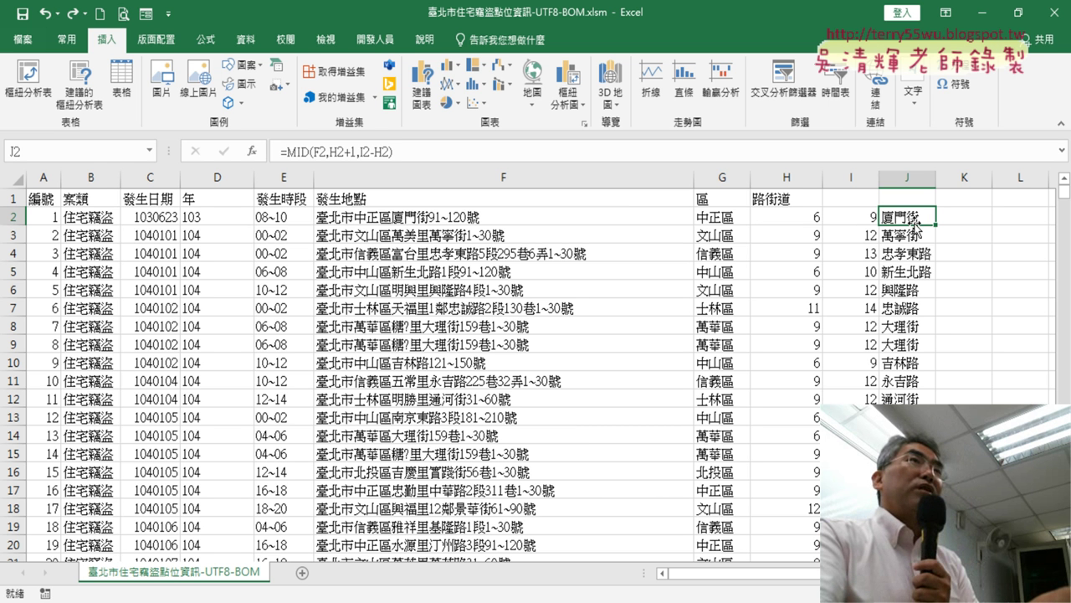
{"action": "left_click", "coordinate": [804, 220]}
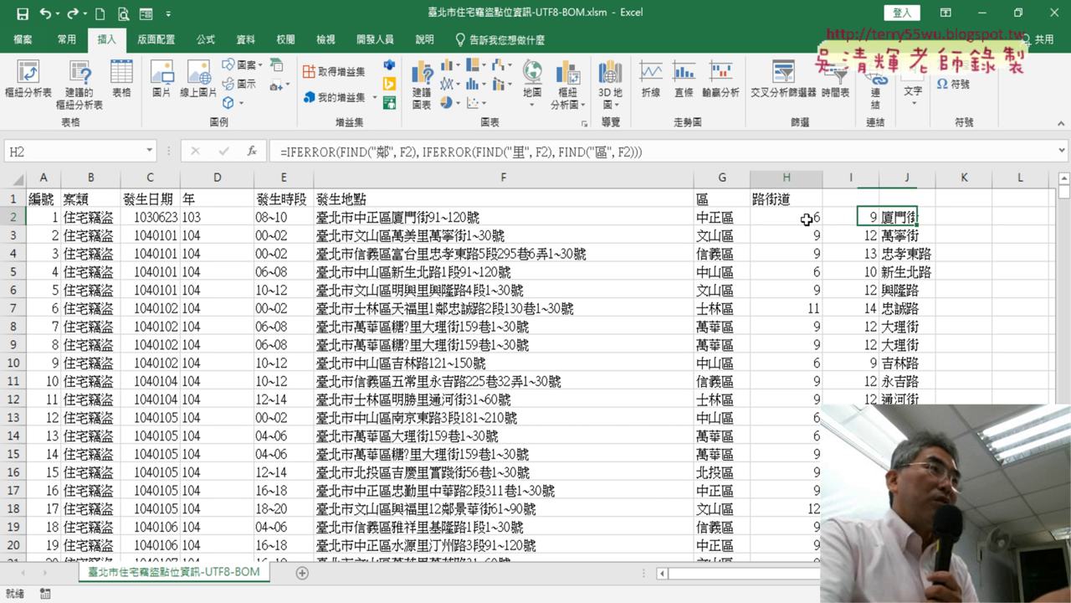
{"action": "left_click", "coordinate": [902, 220]}
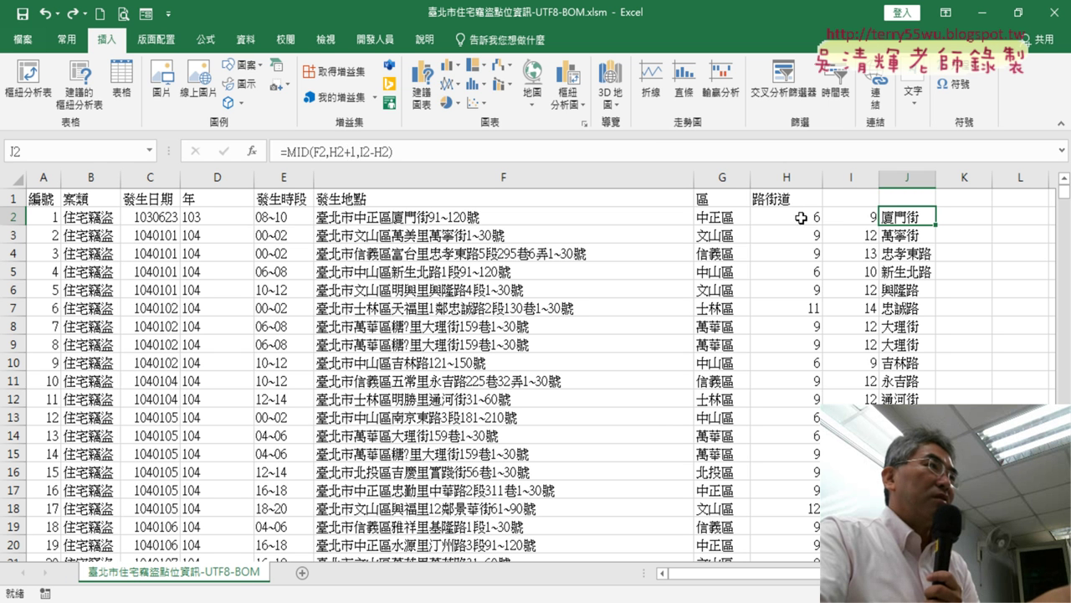
Step: Copy H2's IFERROR/FIND formula text, without the equals sign, and leave H2 unchanged
{"action": "left_click", "coordinate": [802, 219]}
{"action": "left_click", "coordinate": [589, 154]}
{"action": "left_click_drag", "start_coordinate": [642, 152], "coordinate": [287, 152]}
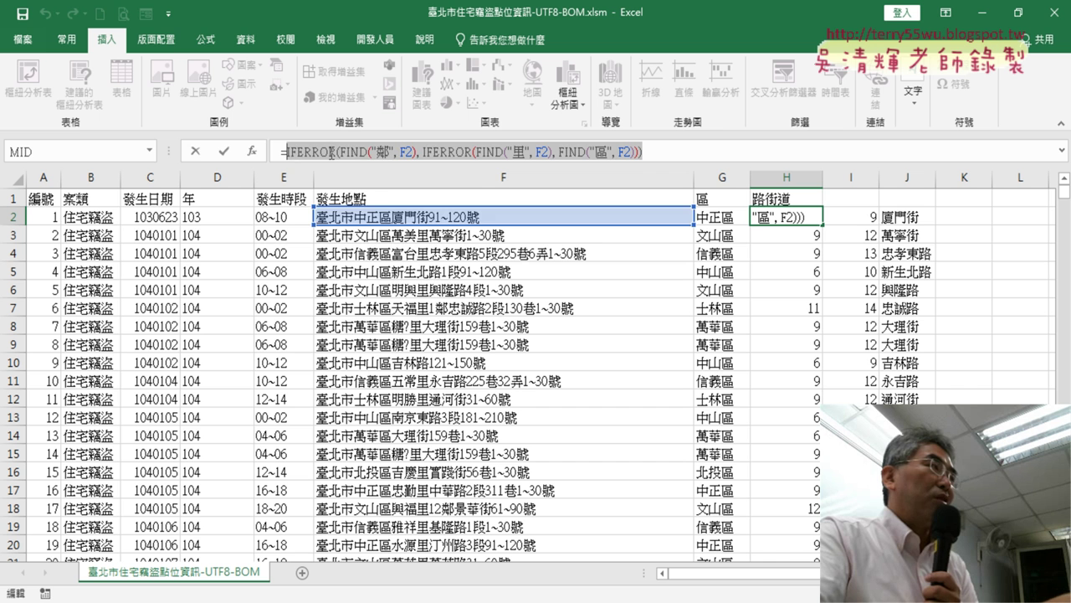
{"action": "right_click", "coordinate": [331, 151]}
{"action": "left_click", "coordinate": [376, 184]}
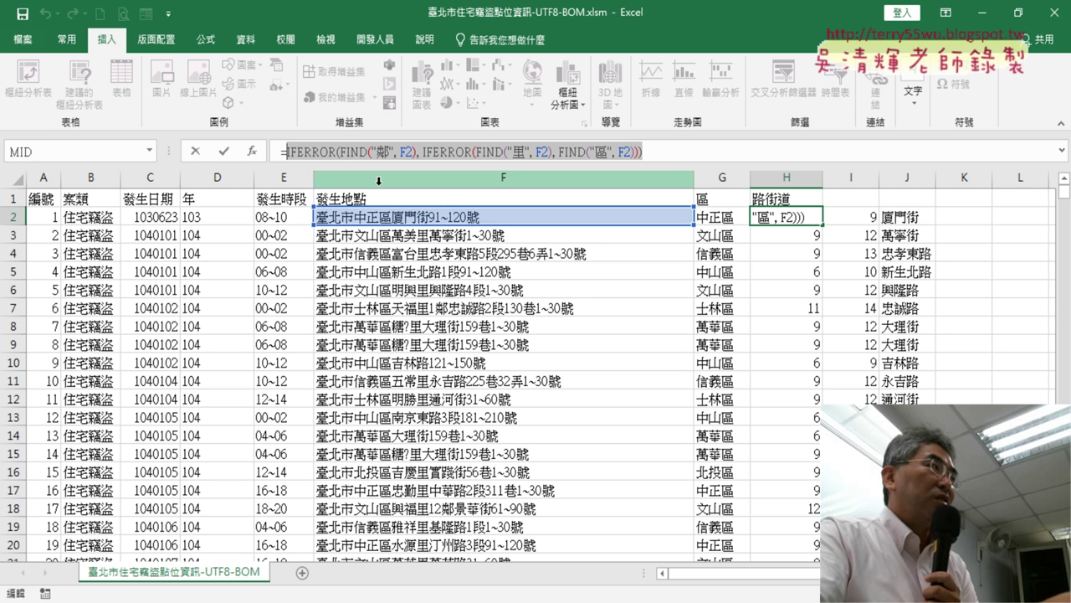
{"action": "left_click", "coordinate": [194, 153]}
Step: Paste that expression over both H2 references in J2's MID formula and confirm it
{"action": "left_click", "coordinate": [912, 218]}
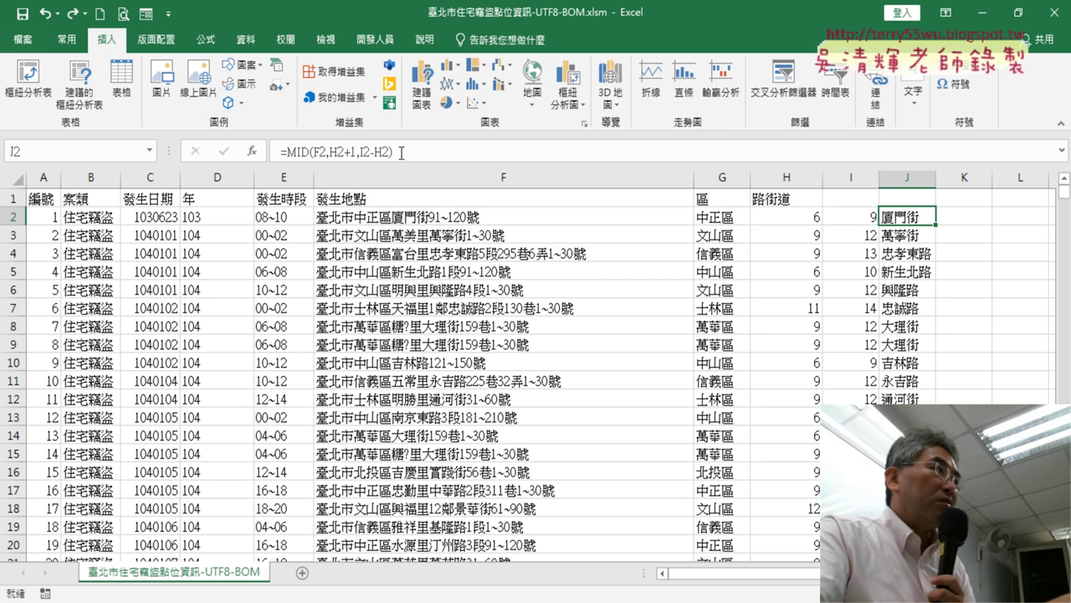
{"action": "double_click", "coordinate": [336, 152]}
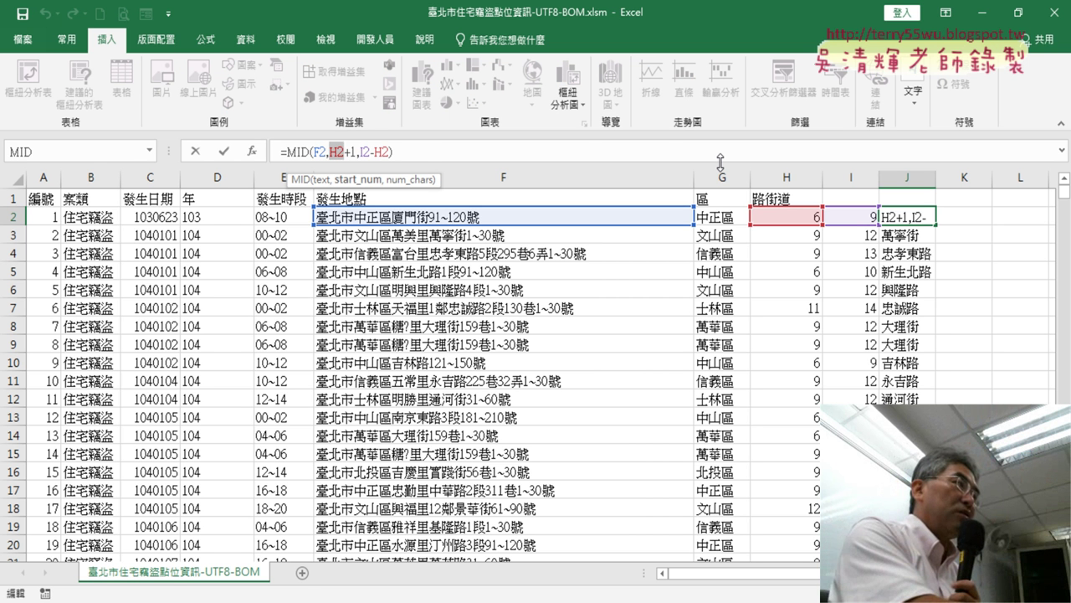
{"action": "key", "text": "ctrl+v"}
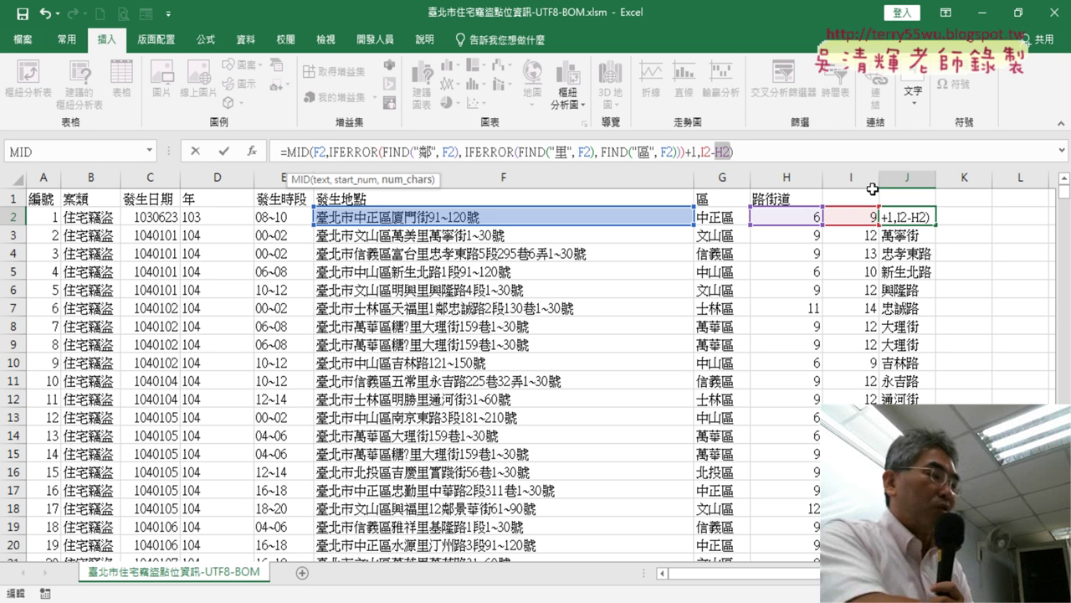
{"action": "key", "text": "ctrl+v"}
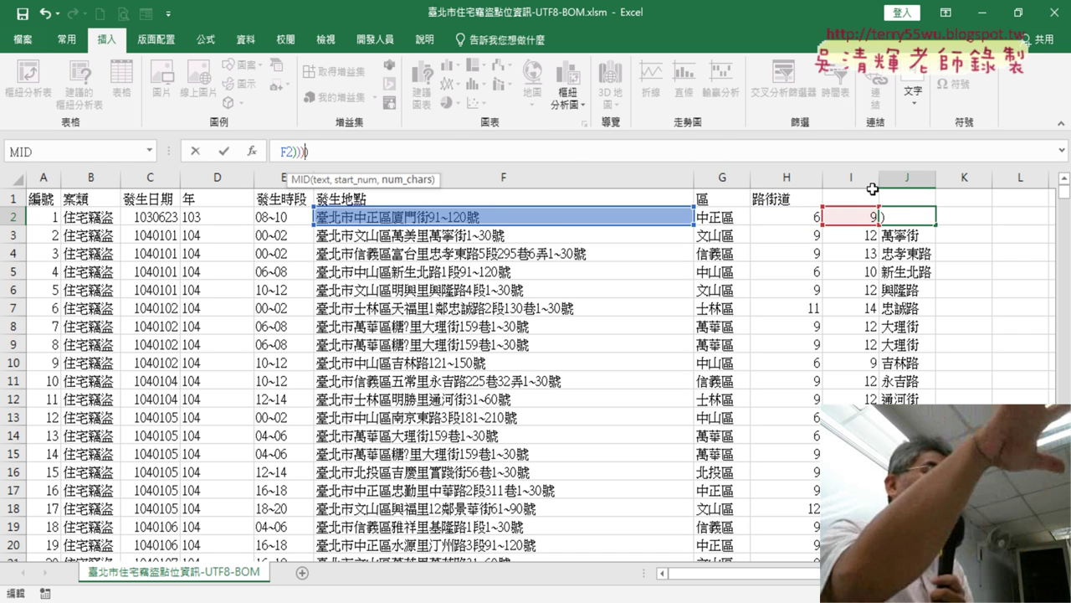
{"action": "left_click", "coordinate": [229, 151]}
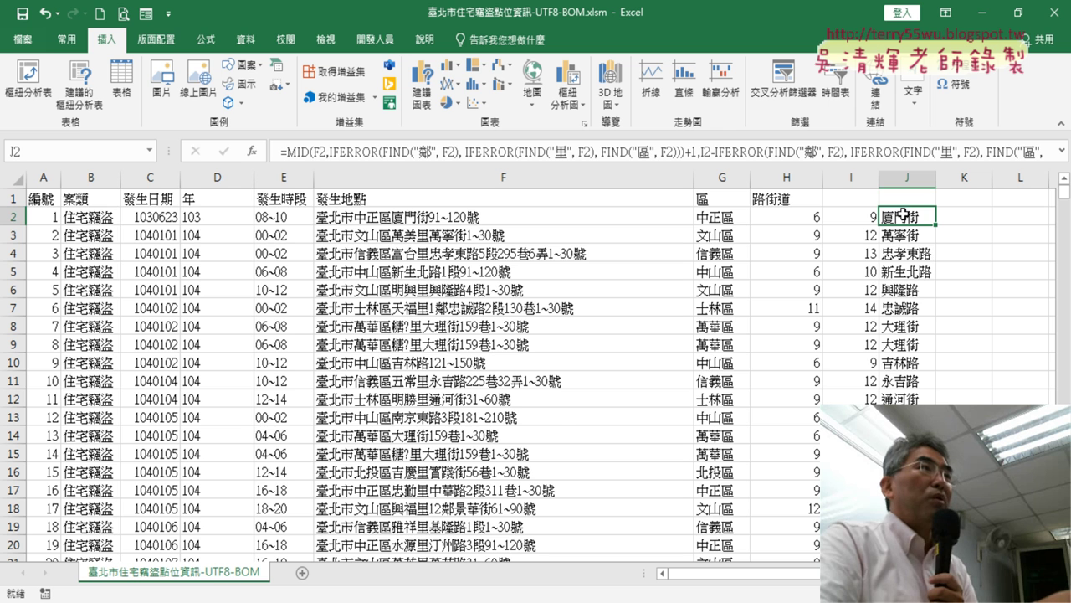
Step: Expand the formula bar to review J2's full formula at its I2 reference
{"action": "left_click", "coordinate": [1064, 152]}
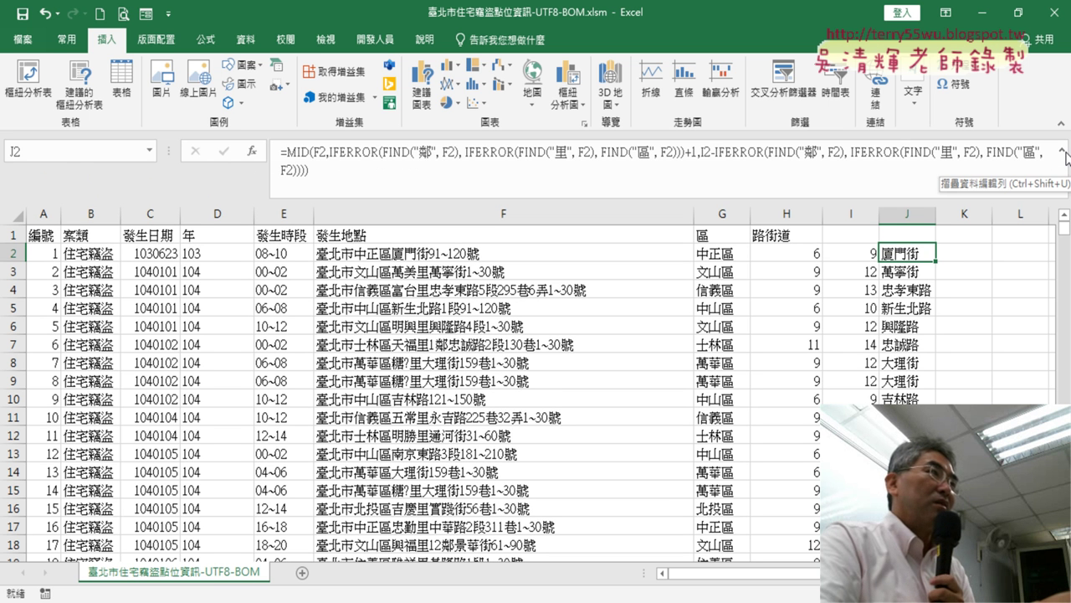
{"action": "double_click", "coordinate": [708, 151]}
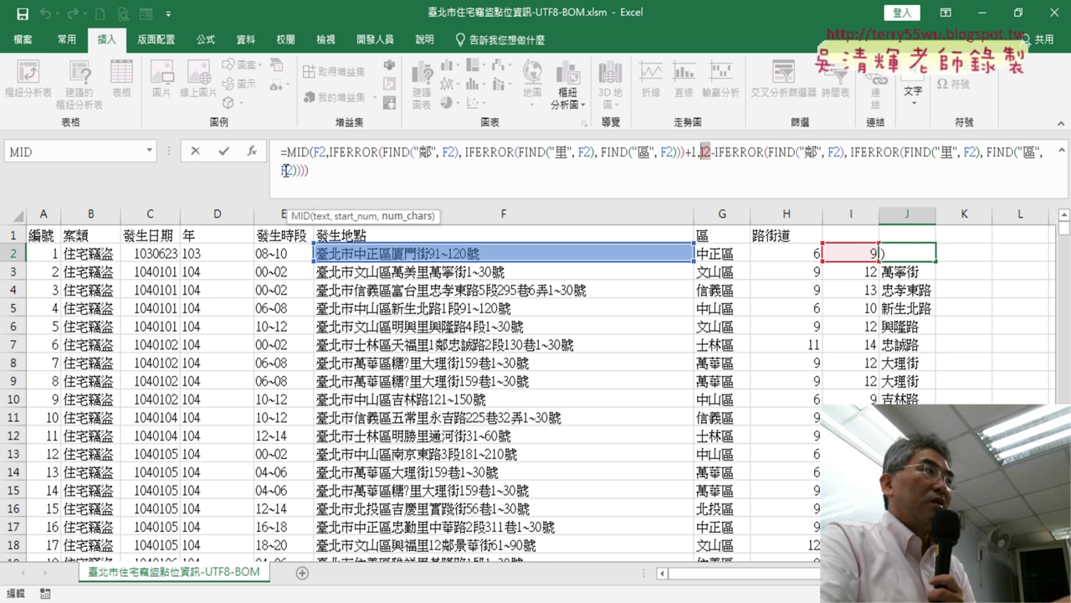
{"action": "left_click", "coordinate": [195, 151]}
{"action": "left_click", "coordinate": [852, 253]}
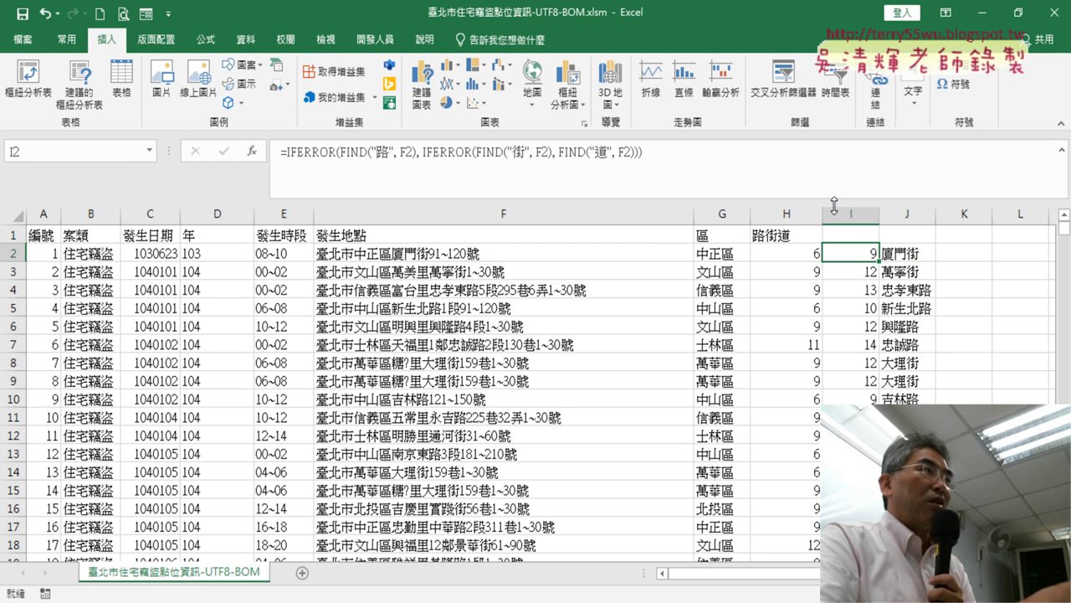
Step: Copy I2's 路/街/道 FIND formula text and leave I2 unchanged
{"action": "left_click_drag", "start_coordinate": [642, 151], "coordinate": [283, 153]}
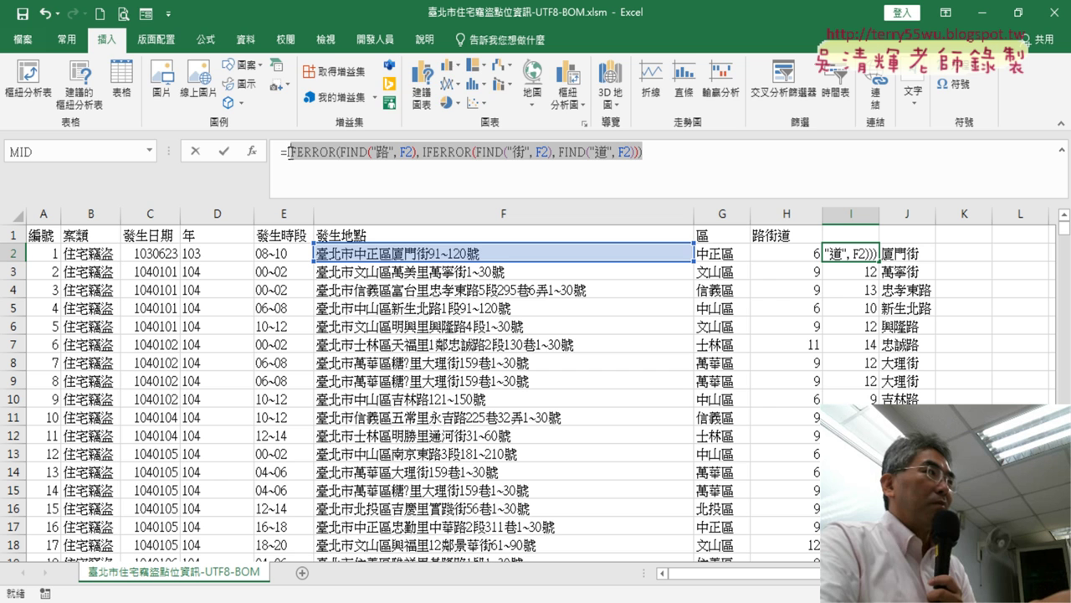
{"action": "right_click", "coordinate": [344, 154]}
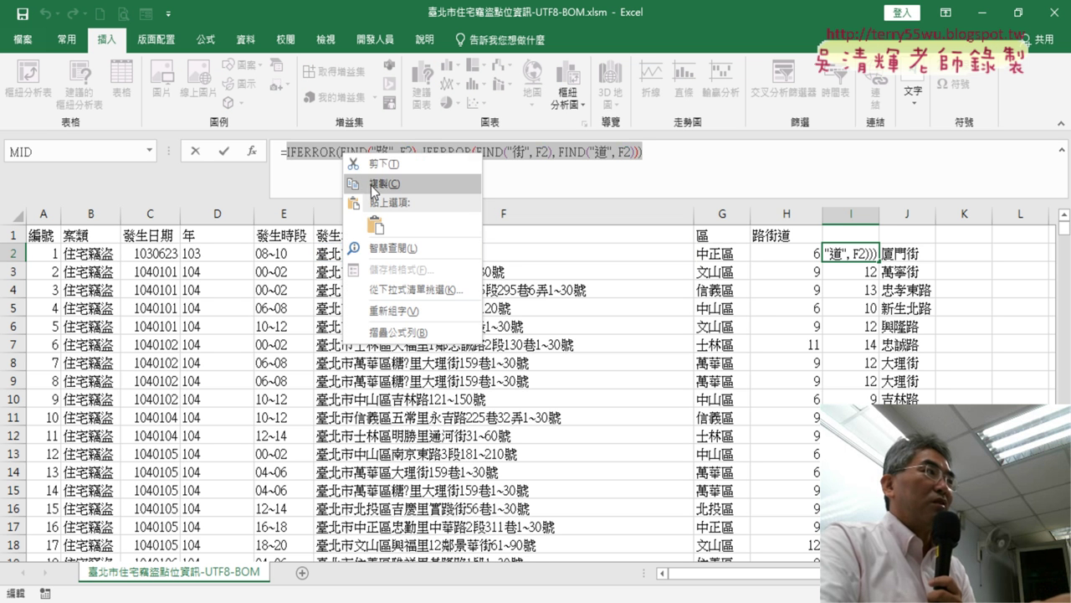
{"action": "left_click", "coordinate": [374, 187]}
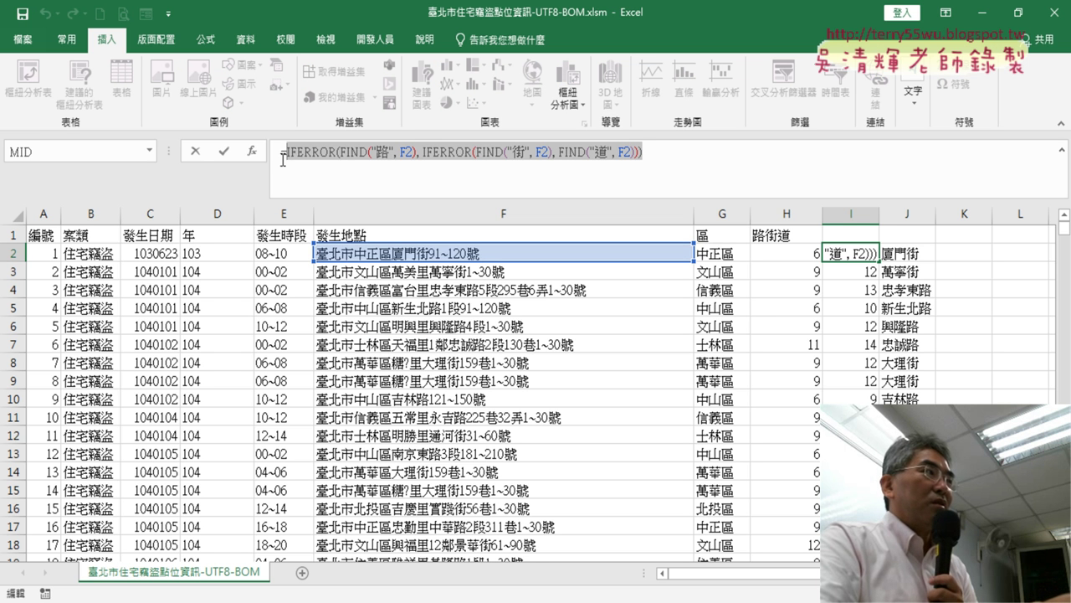
{"action": "left_click", "coordinate": [194, 152]}
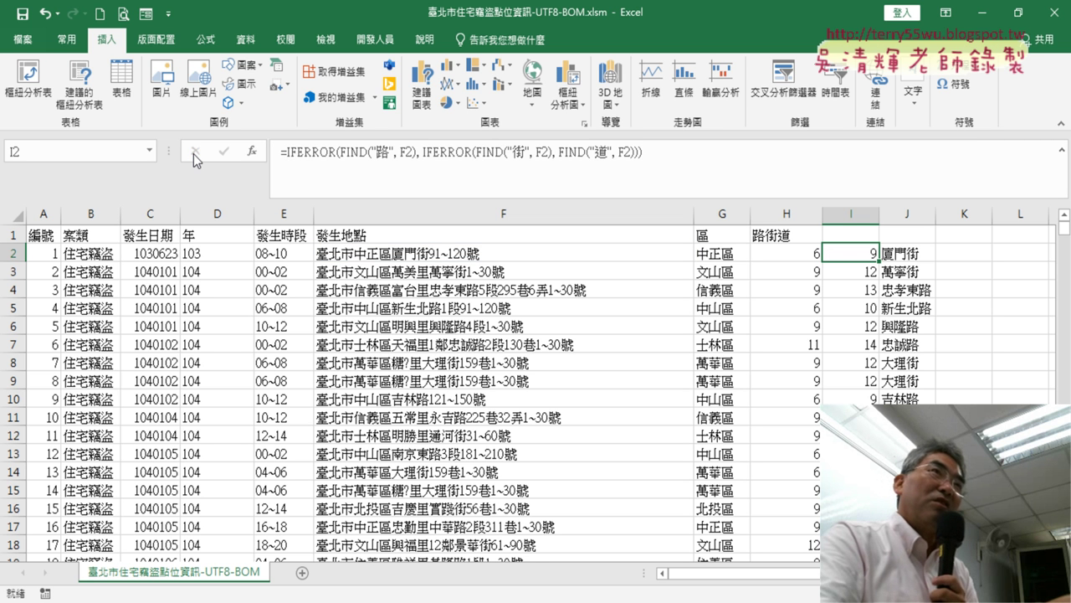
Step: Replace the I2 reference in J2's MID formula with the copied expression, still returning 廈門街
{"action": "left_click", "coordinate": [903, 257]}
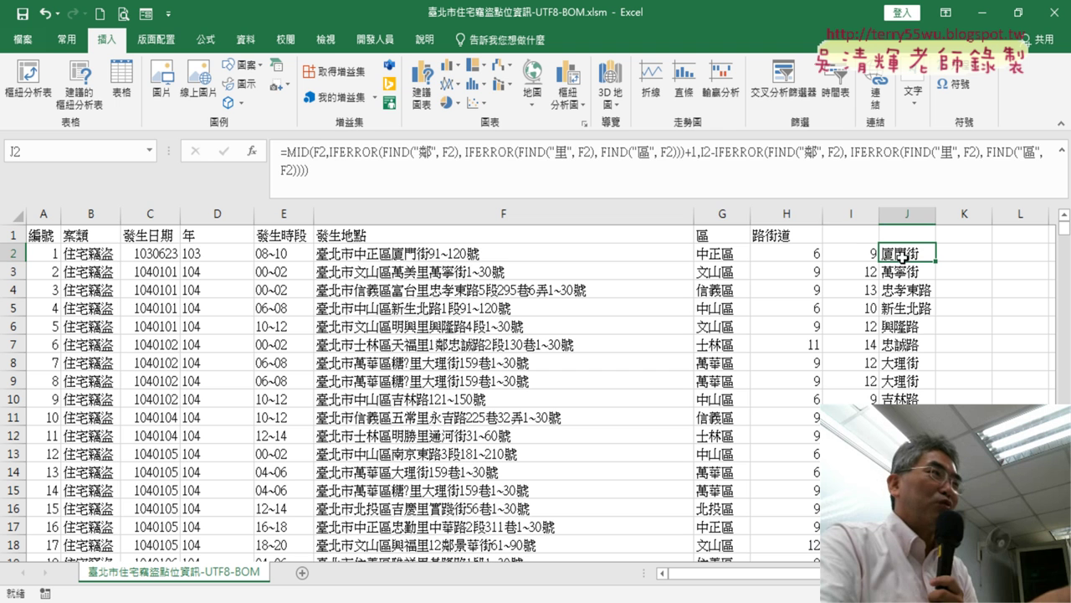
{"action": "left_click", "coordinate": [709, 152]}
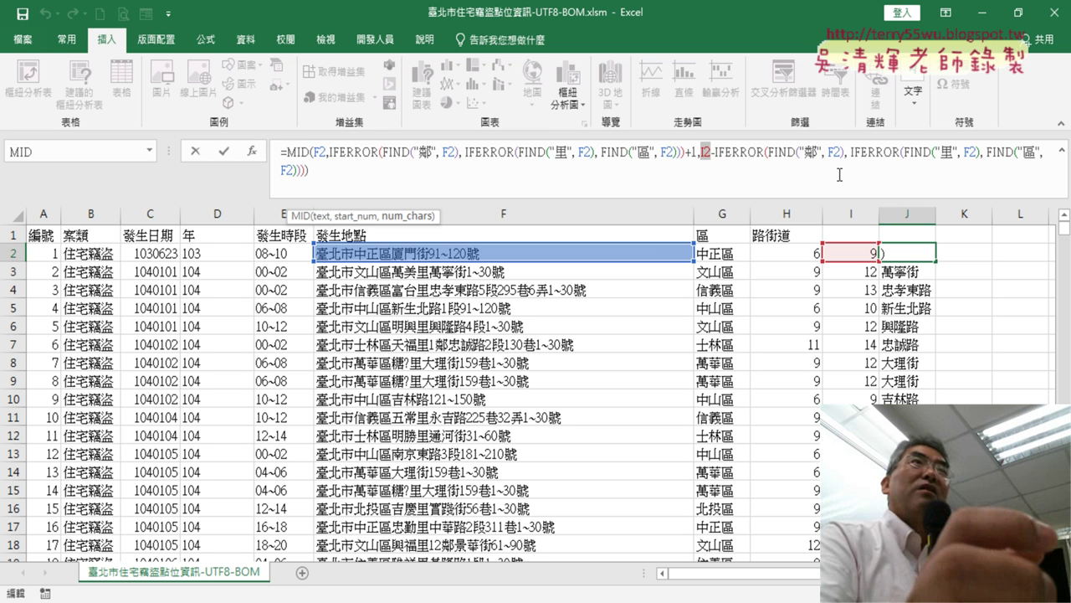
{"action": "key", "text": "ctrl+v"}
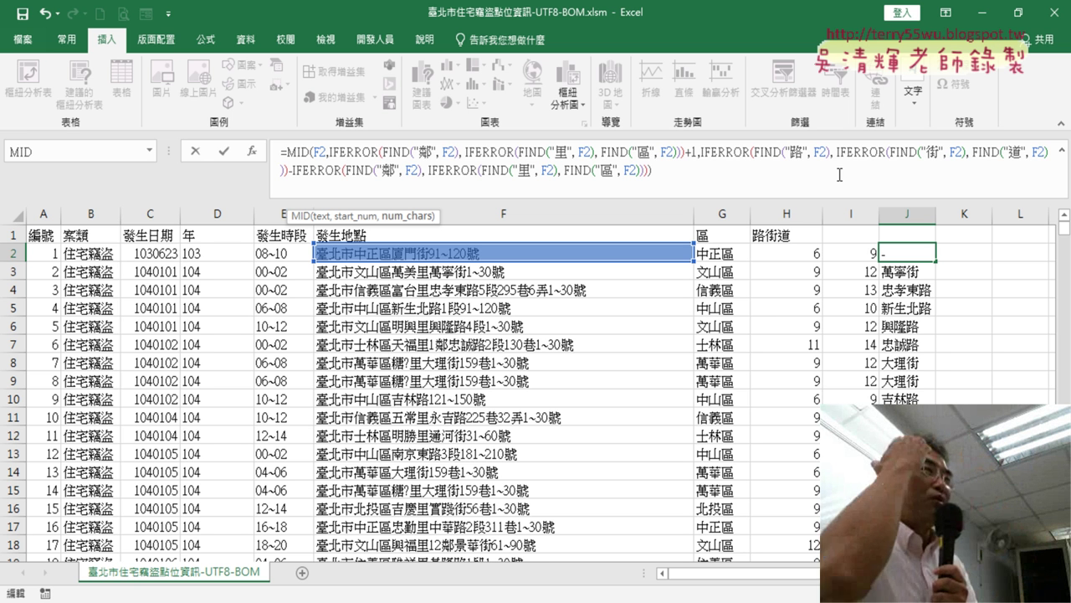
{"action": "left_click", "coordinate": [224, 152]}
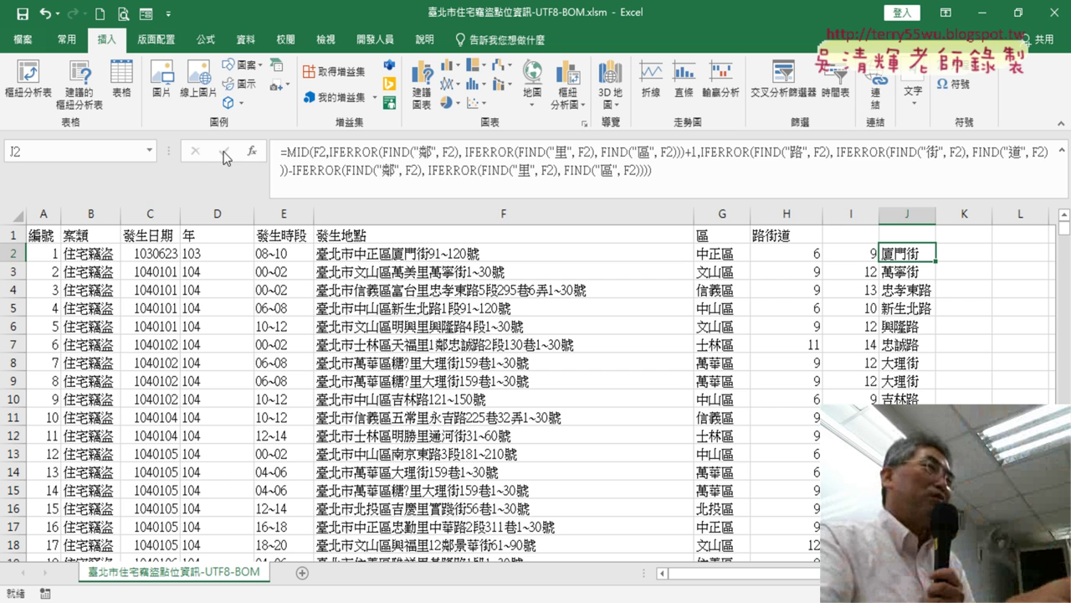
Step: Copy the 路街道 header from H1 to J1, then delete helper columns H and I
{"action": "left_click", "coordinate": [789, 242]}
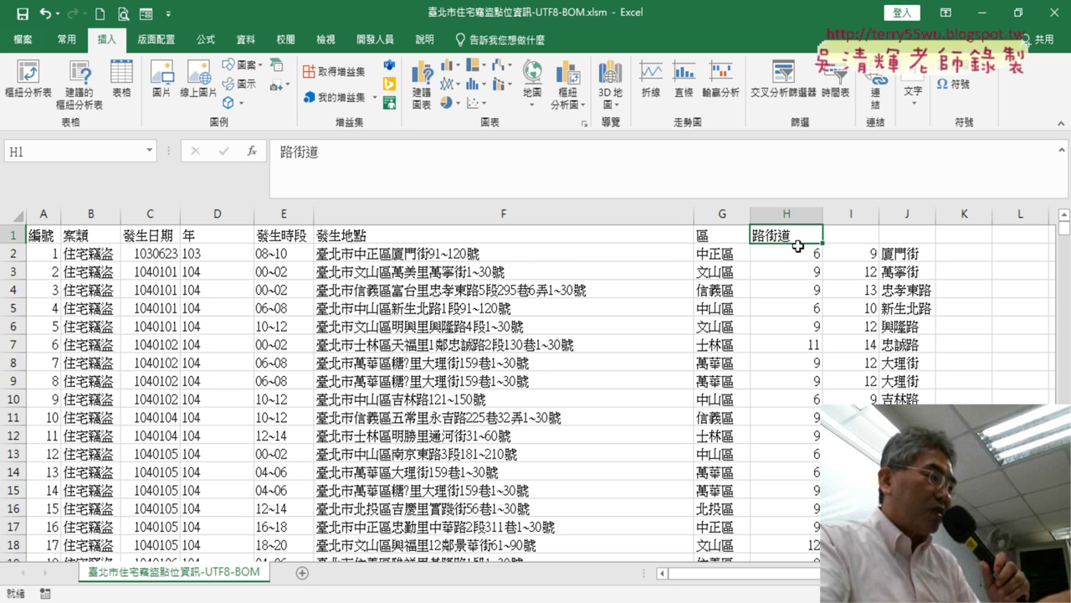
{"action": "key", "text": "ctrl+c"}
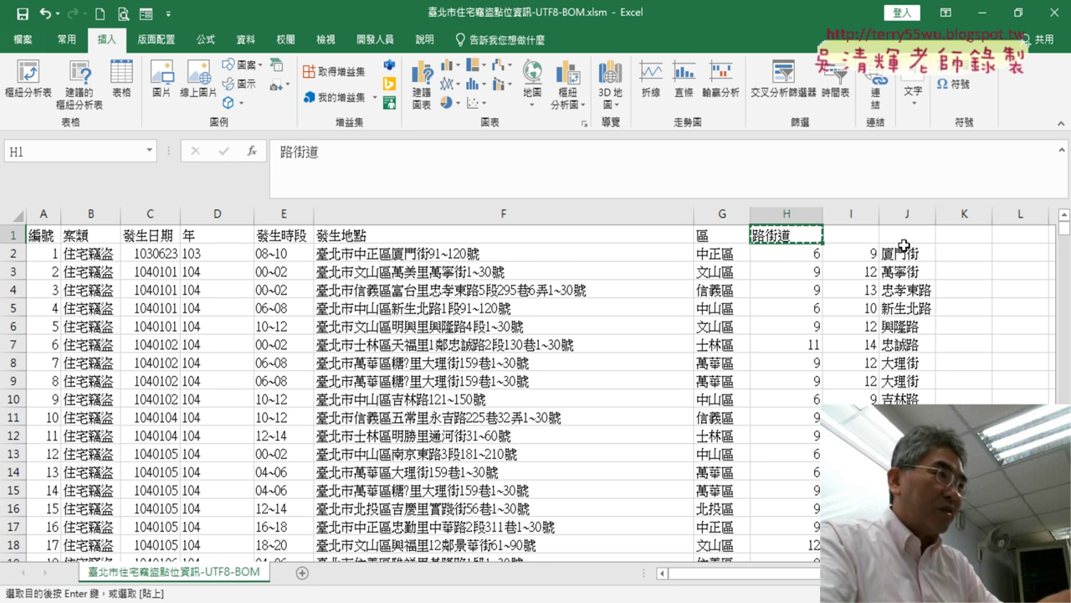
{"action": "left_click", "coordinate": [919, 238]}
{"action": "key", "text": "ctrl+v"}
{"action": "left_click", "coordinate": [803, 215]}
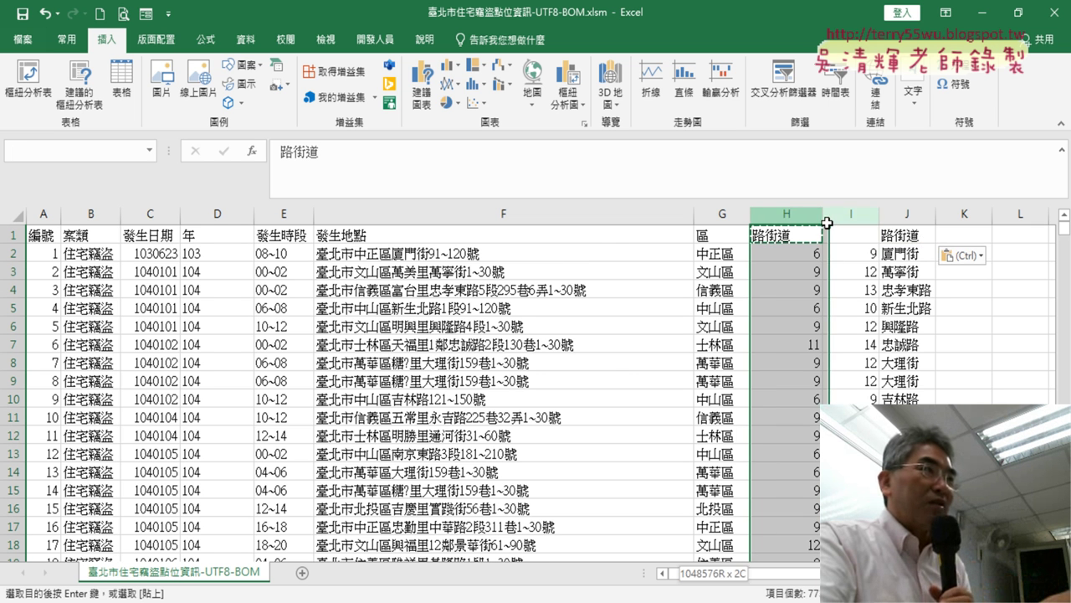
{"action": "right_click", "coordinate": [816, 216]}
{"action": "left_click", "coordinate": [864, 401]}
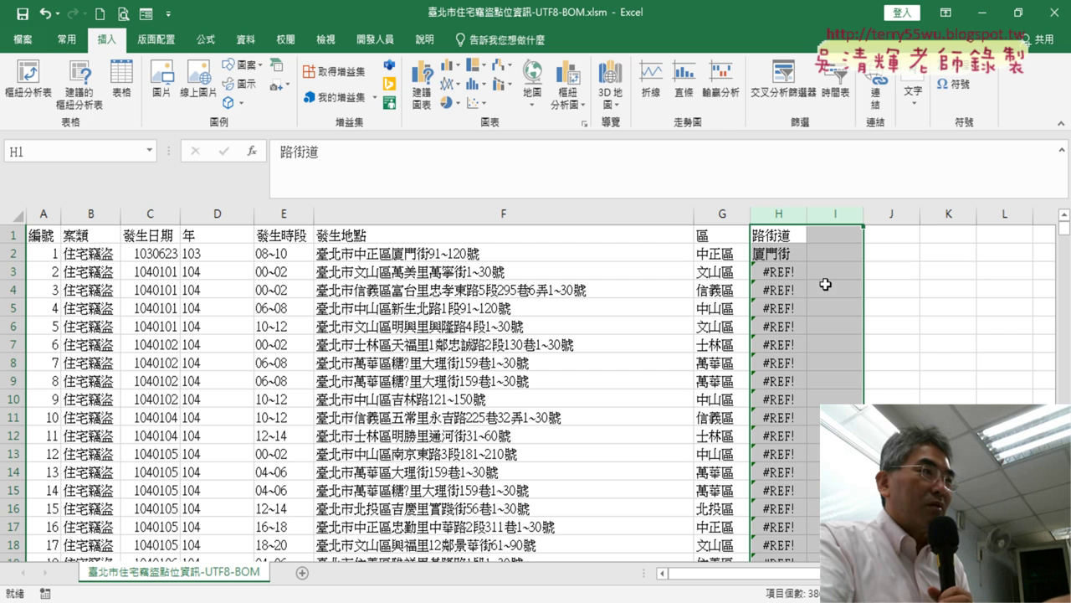
Step: Fill H2's combined formula down column H and inspect its formula text
{"action": "left_click", "coordinate": [791, 256]}
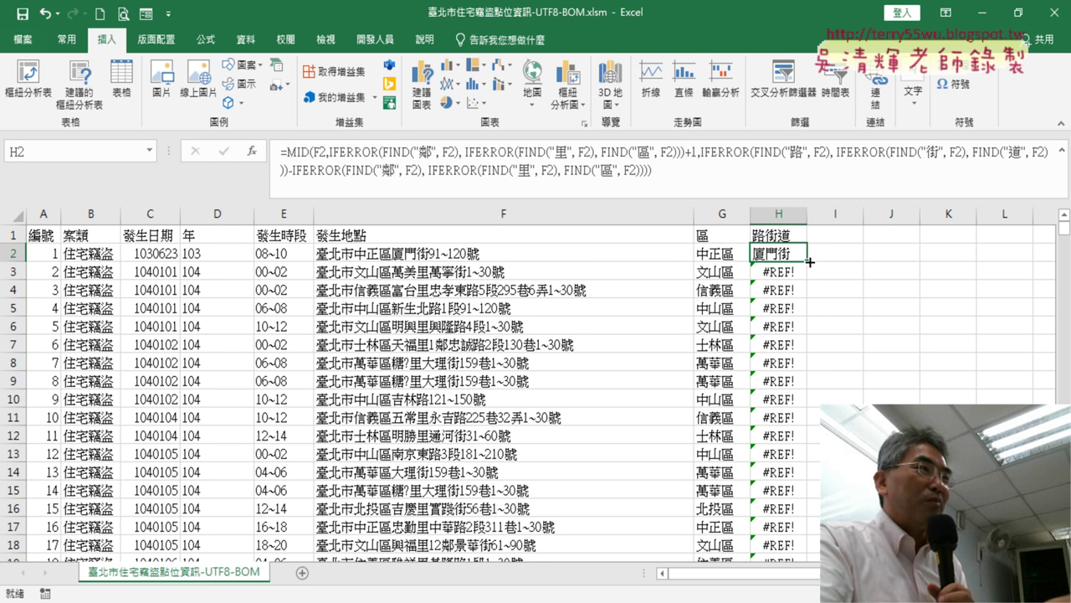
{"action": "left_click", "coordinate": [786, 272]}
{"action": "left_click", "coordinate": [800, 260]}
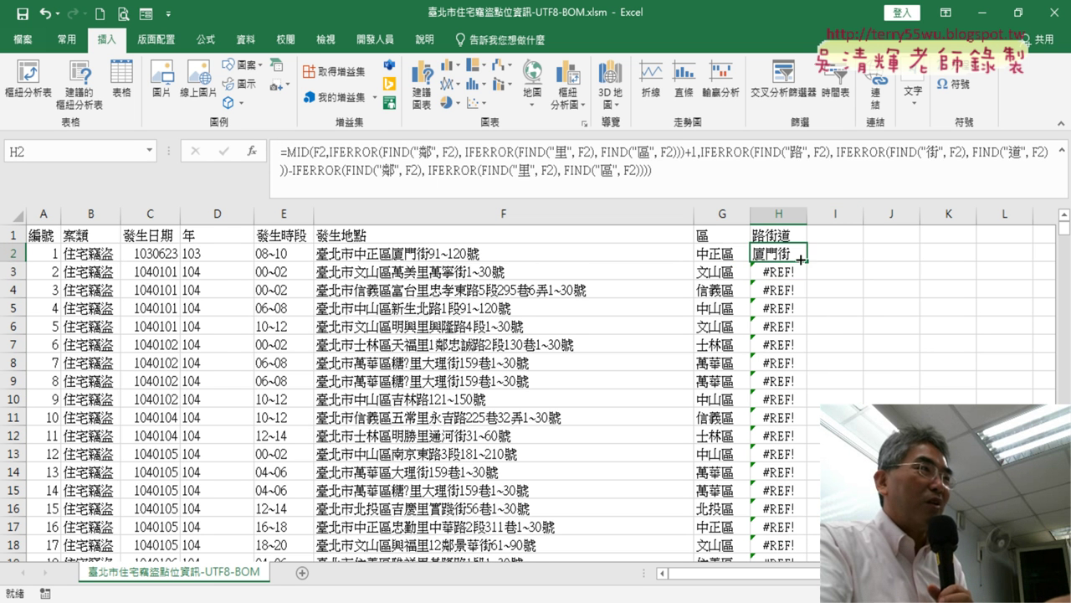
{"action": "double_click", "coordinate": [808, 263]}
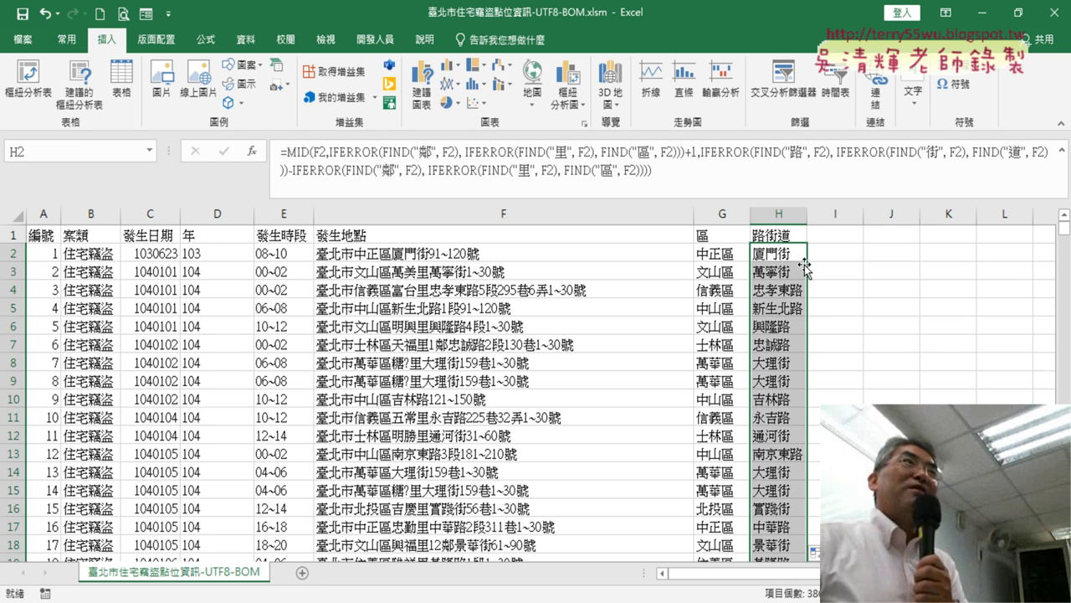
{"action": "left_click_drag", "start_coordinate": [281, 151], "coordinate": [651, 170]}
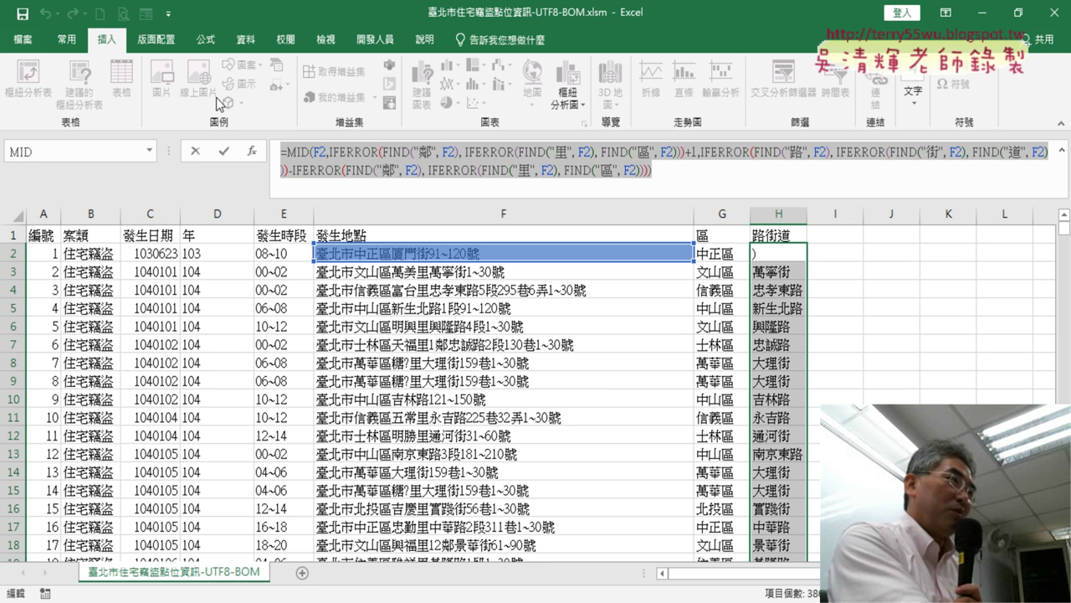
Step: Exit H2's formula editing so the fill and column deletion can be undone
{"action": "left_click", "coordinate": [195, 150]}
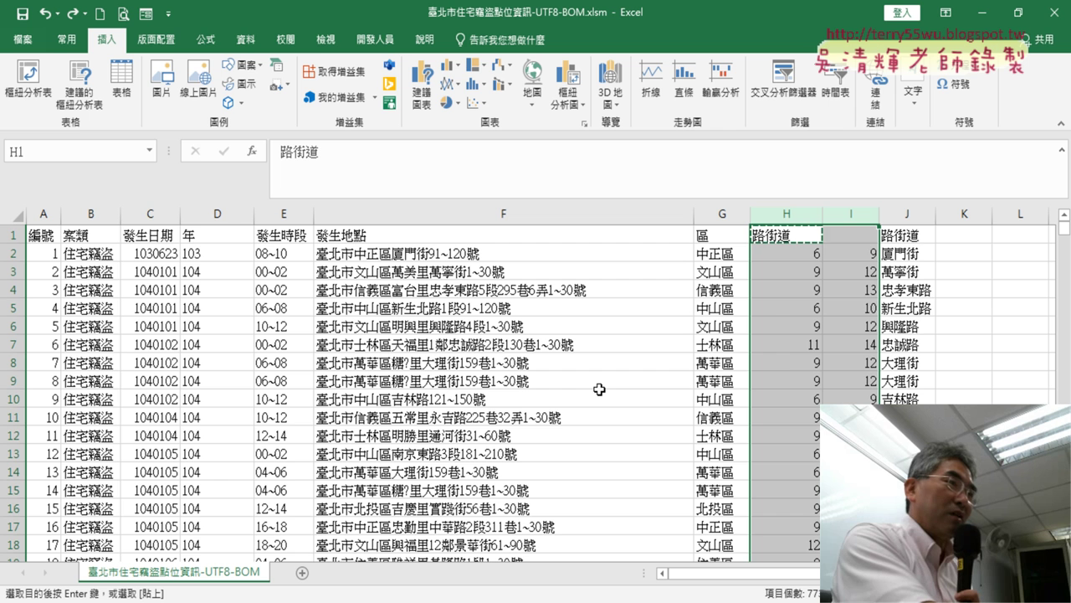
Step: Compare the start-position, end-position and MID formulas in H2, I2 and J2
{"action": "left_click", "coordinate": [787, 248]}
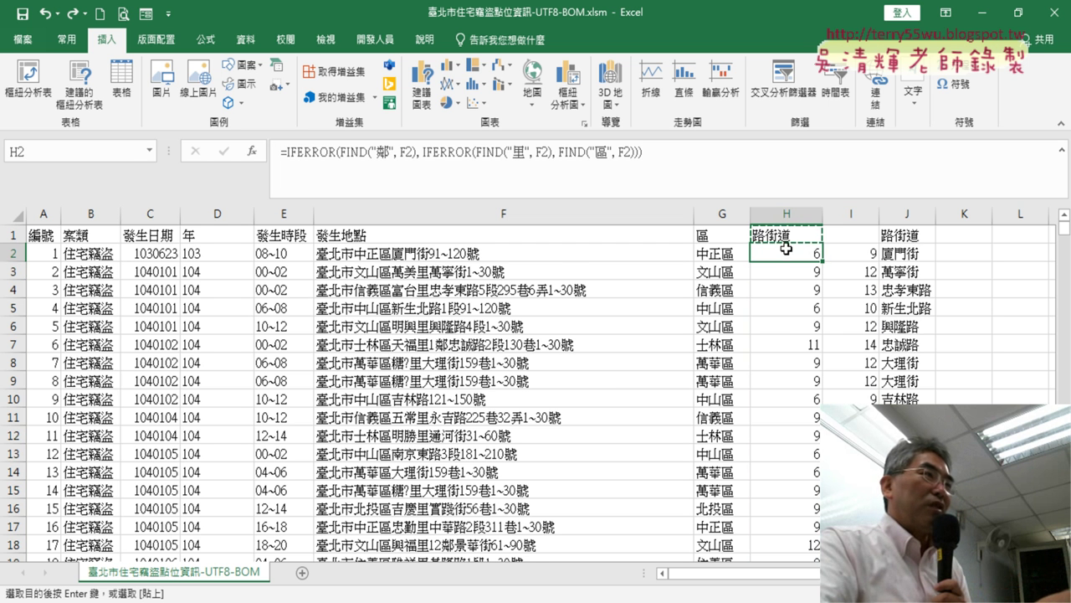
{"action": "left_click", "coordinate": [858, 260]}
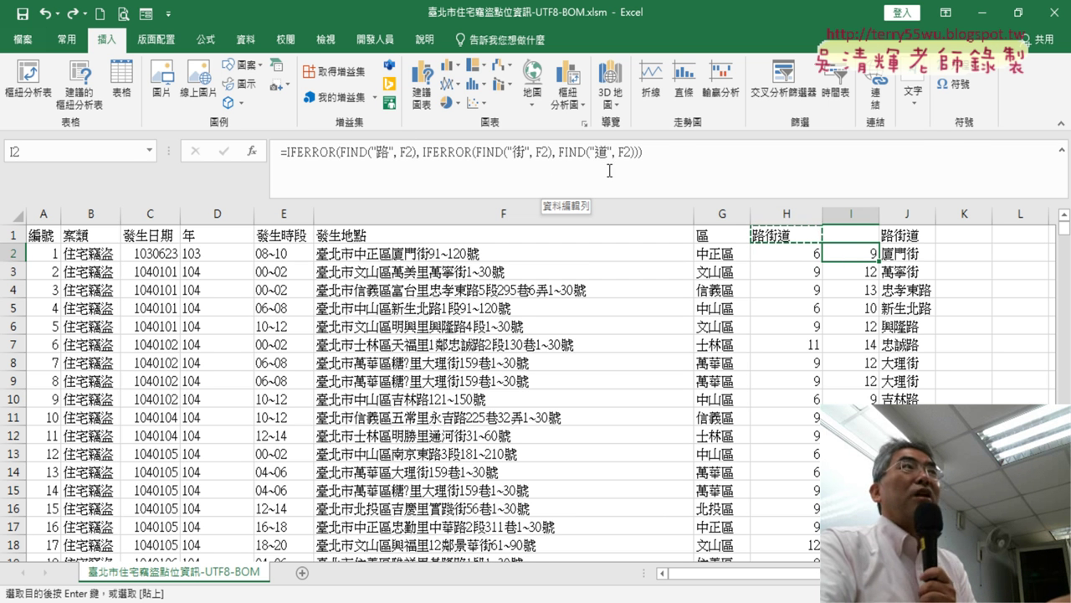
{"action": "left_click", "coordinate": [916, 256]}
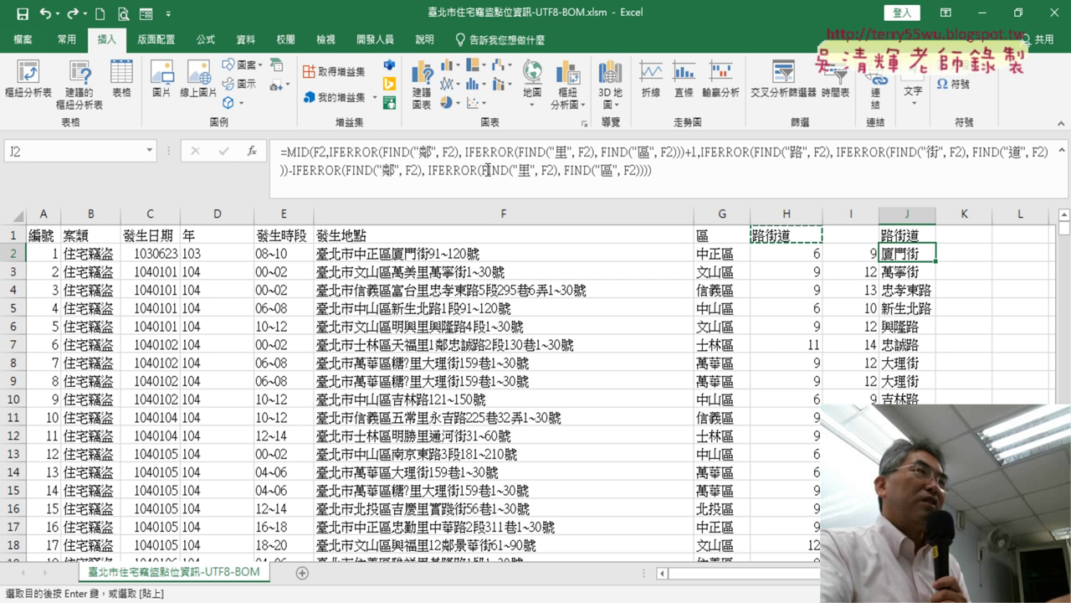
{"action": "left_click", "coordinate": [756, 246]}
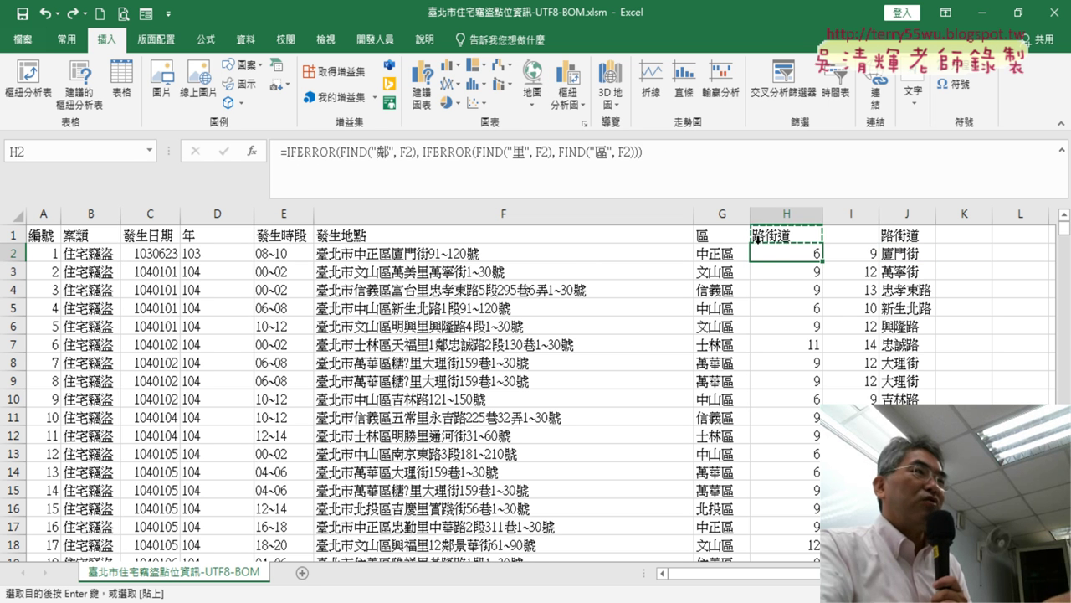
{"action": "left_click", "coordinate": [858, 255]}
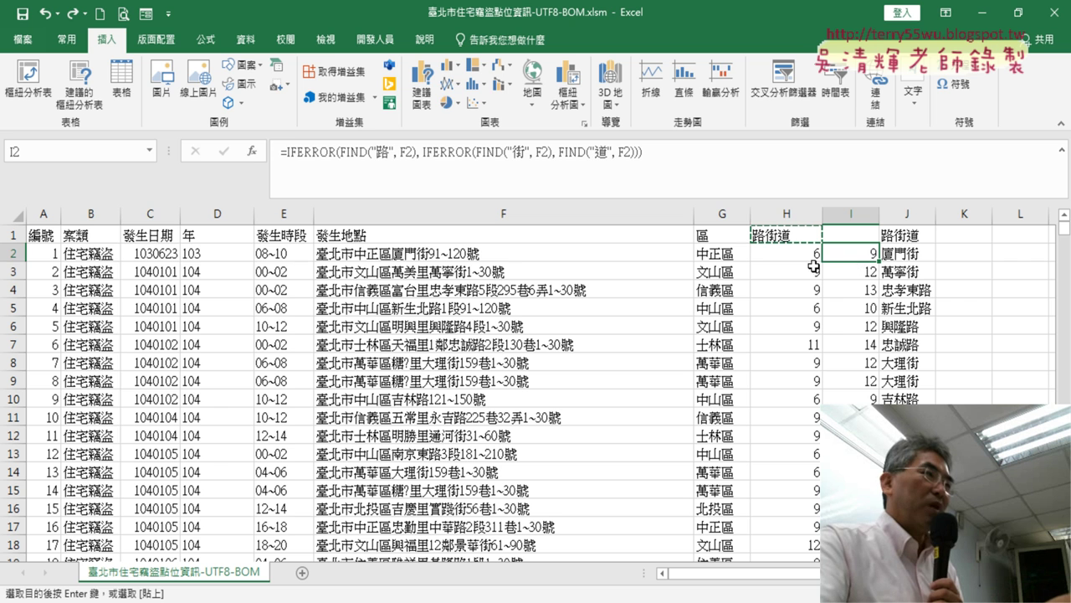
Step: Paste J2's full nested MID/IFERROR/FIND formula on a new line after the IFERROR formula in the Docs note
{"action": "key", "text": "alt+Tab"}
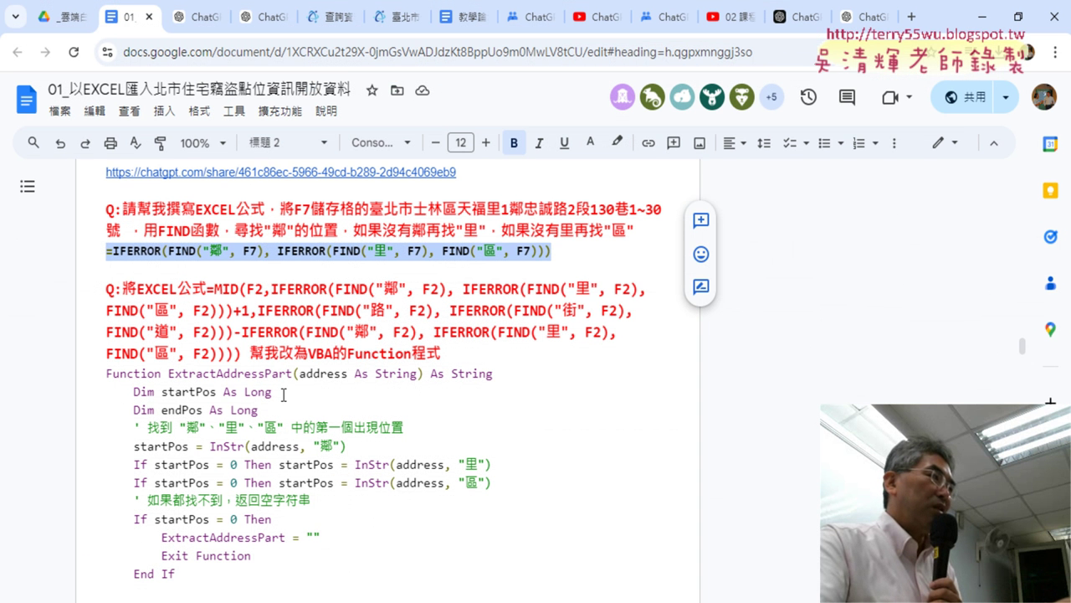
{"action": "left_click", "coordinate": [575, 249]}
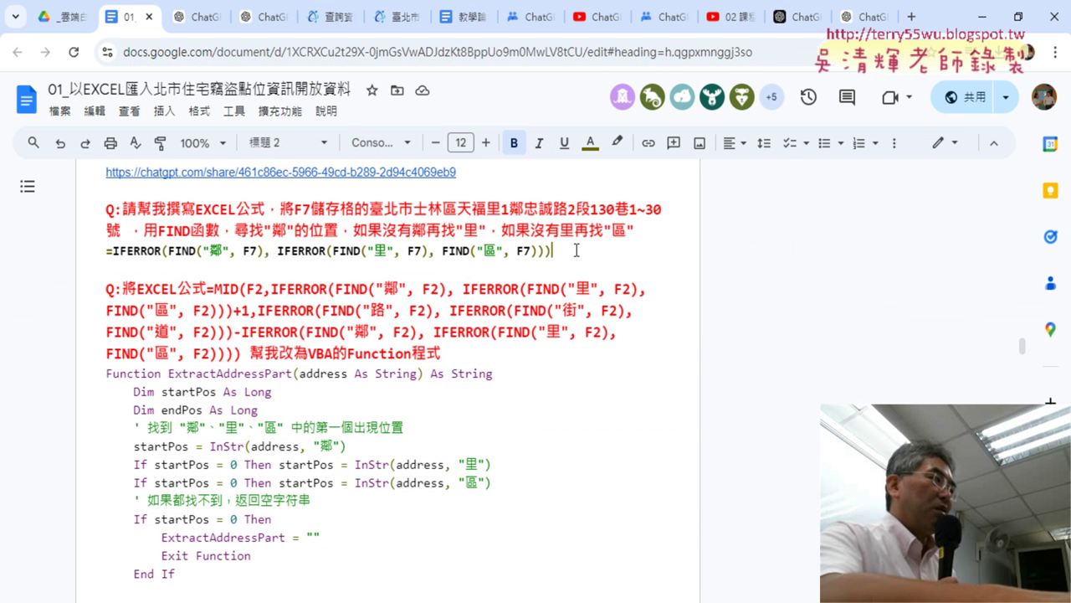
{"action": "key", "text": "Return"}
{"action": "key", "text": "Return"}
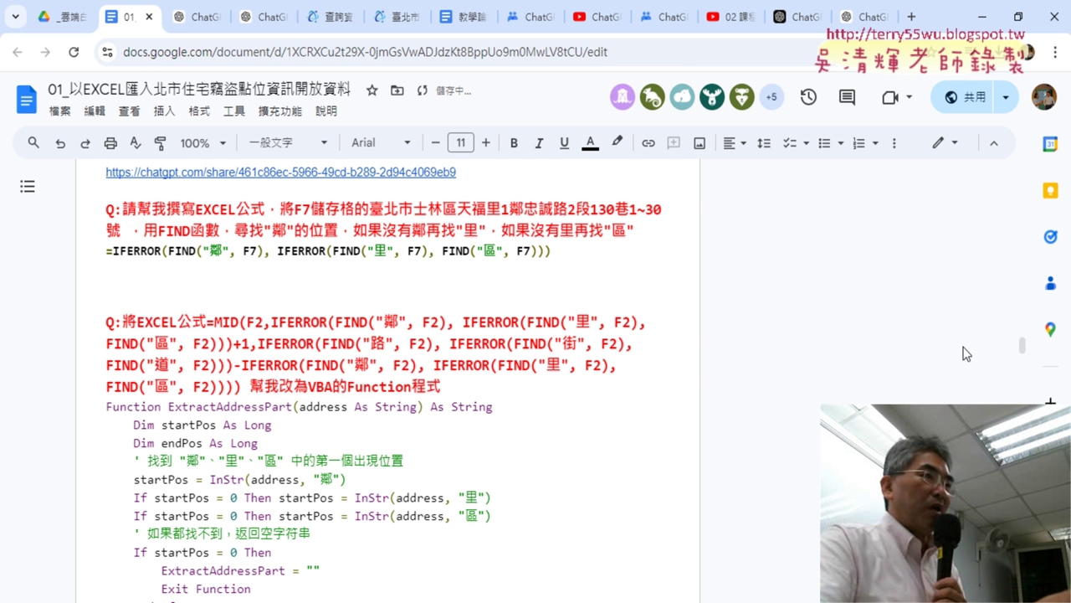
{"action": "key", "text": "alt+Tab"}
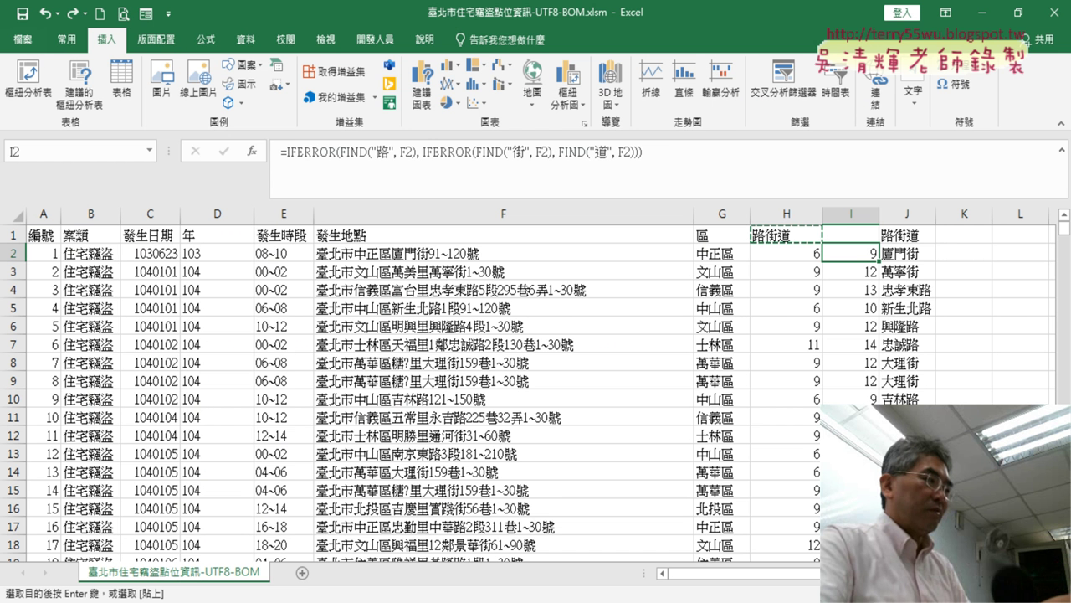
{"action": "key", "text": "Right"}
{"action": "key", "text": "F2"}
{"action": "key", "text": "ctrl+v"}
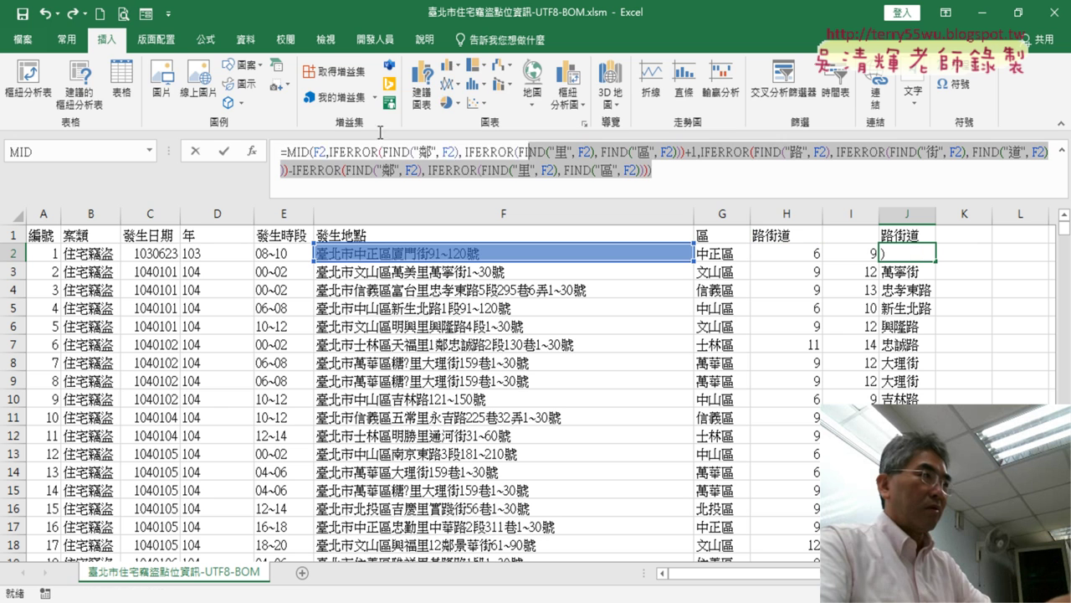
{"action": "left_click_drag", "start_coordinate": [380, 132], "coordinate": [147, 121]}
{"action": "key", "text": "ctrl+c"}
{"action": "key", "text": "alt+Tab"}
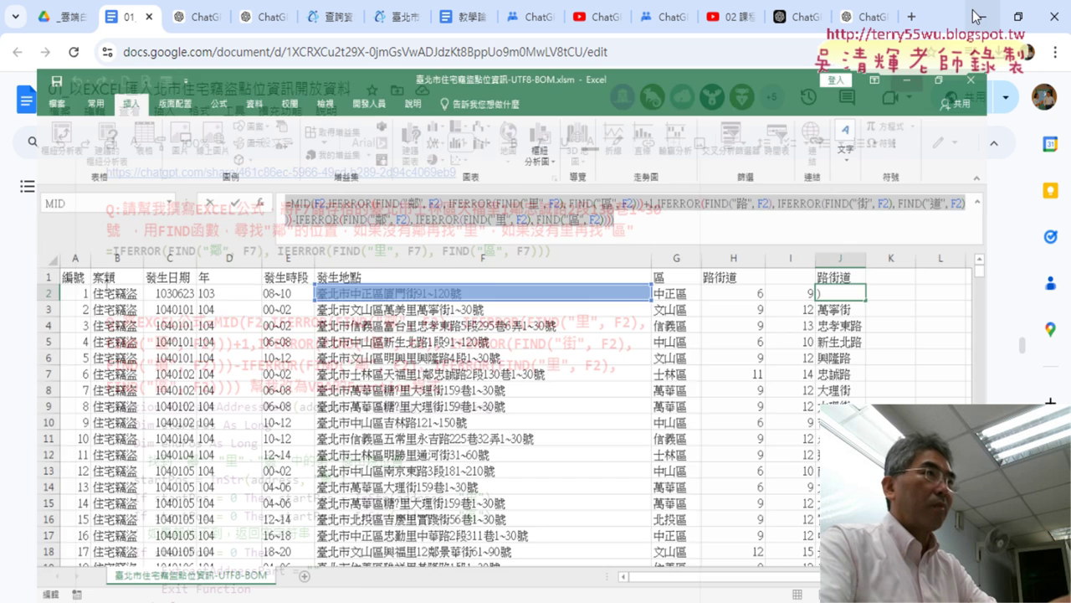
{"action": "key", "text": "ctrl+v"}
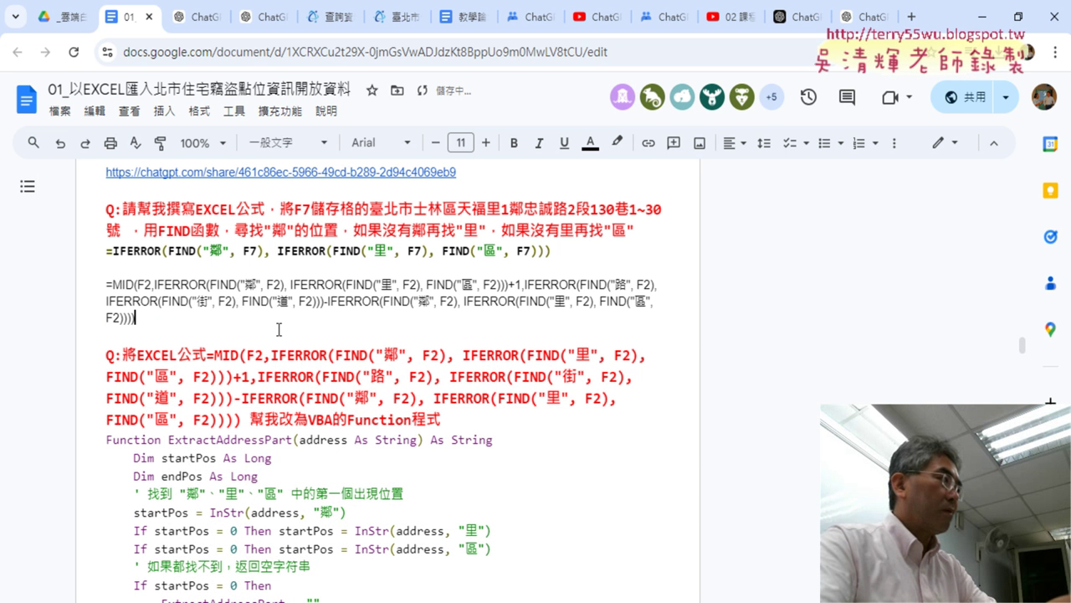